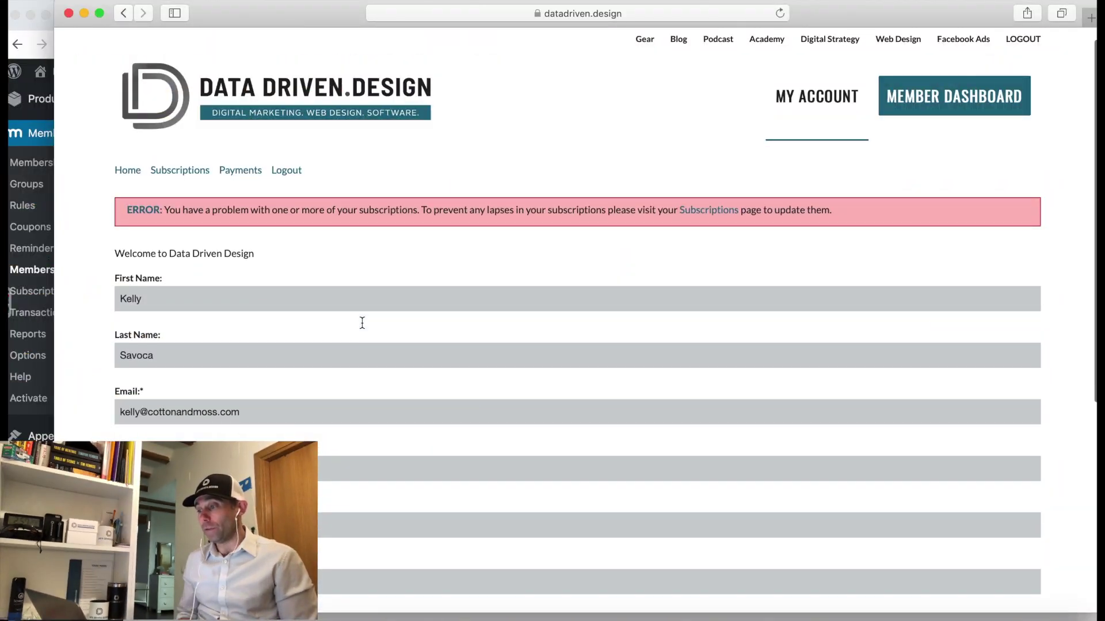
Check the Member Dashboard, then return to My Account, which now shows the unauthorized login prompt.
triple_click(161, 209)
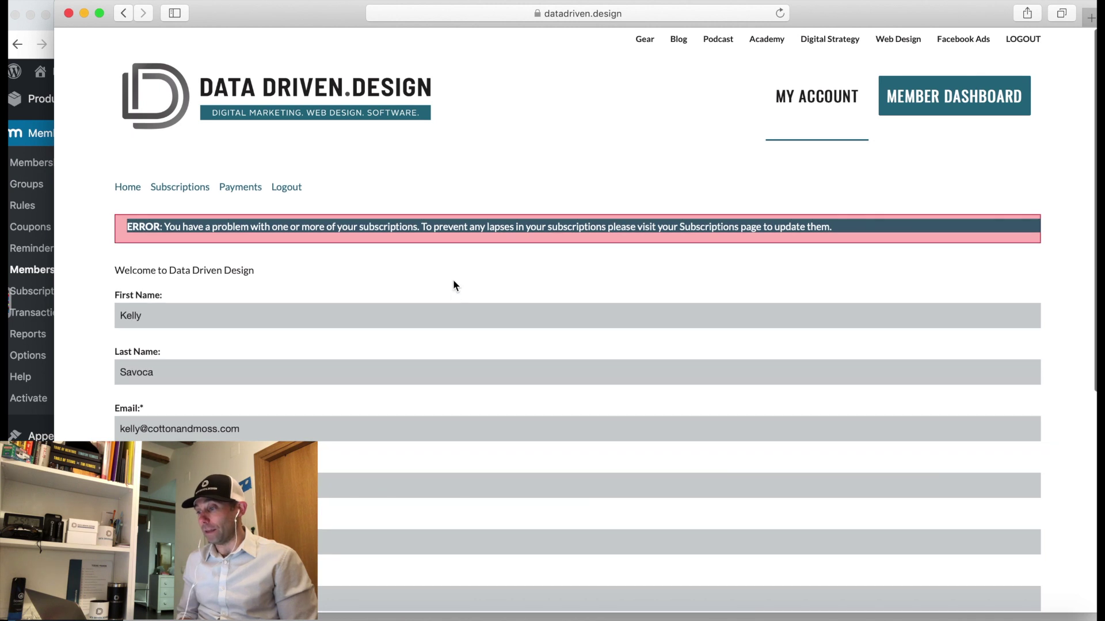
left_click(453, 280)
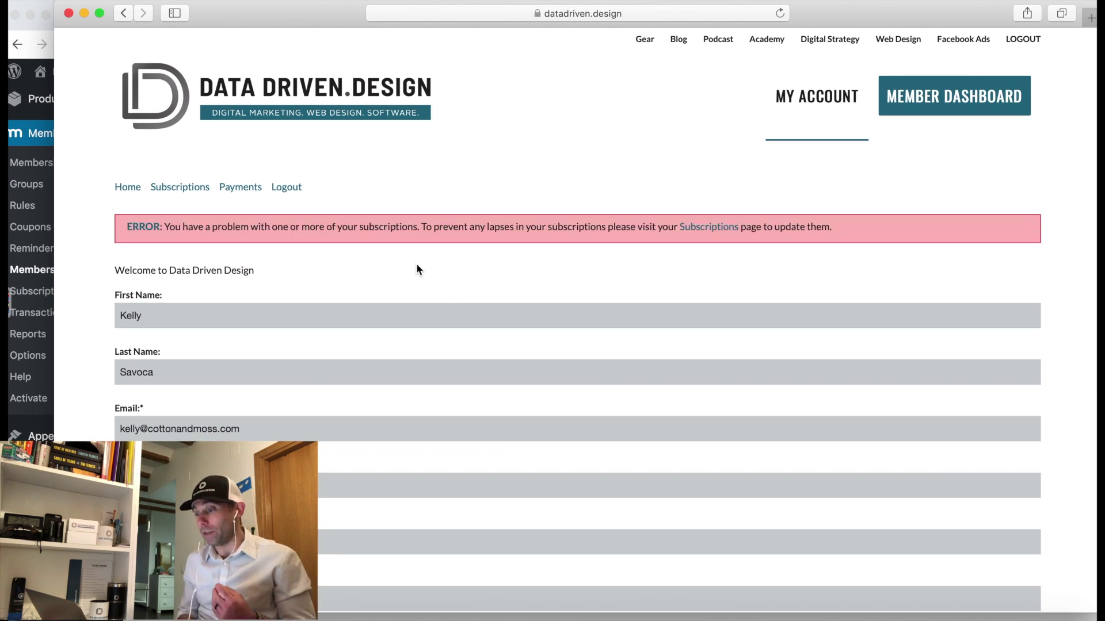
left_click(899, 117)
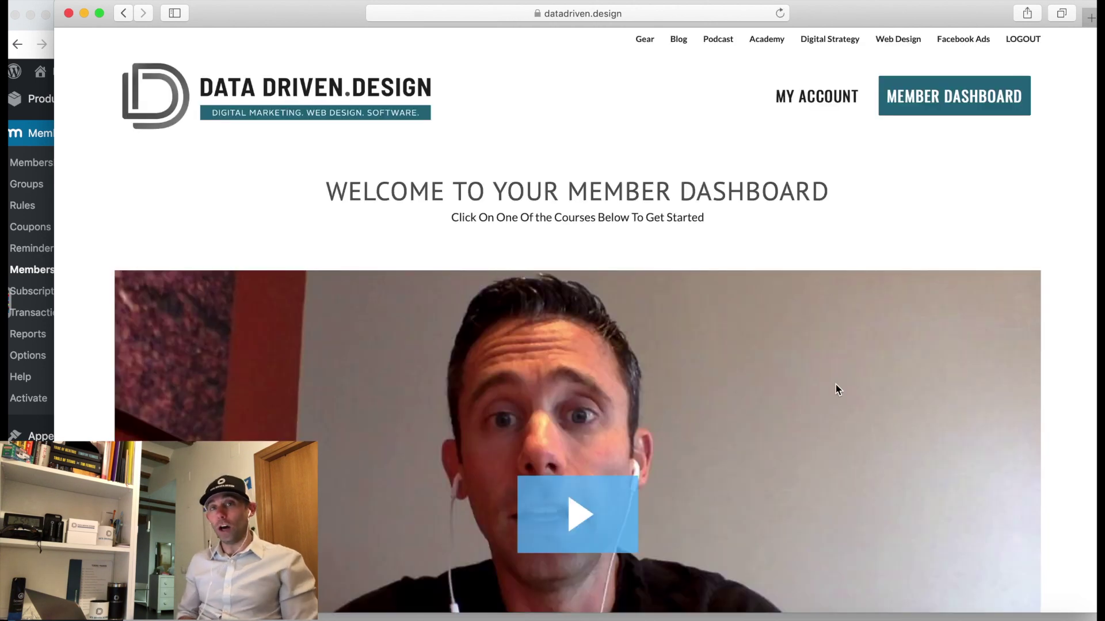
scroll(796, 319, "down", 6)
scroll(796, 320, "up", 6)
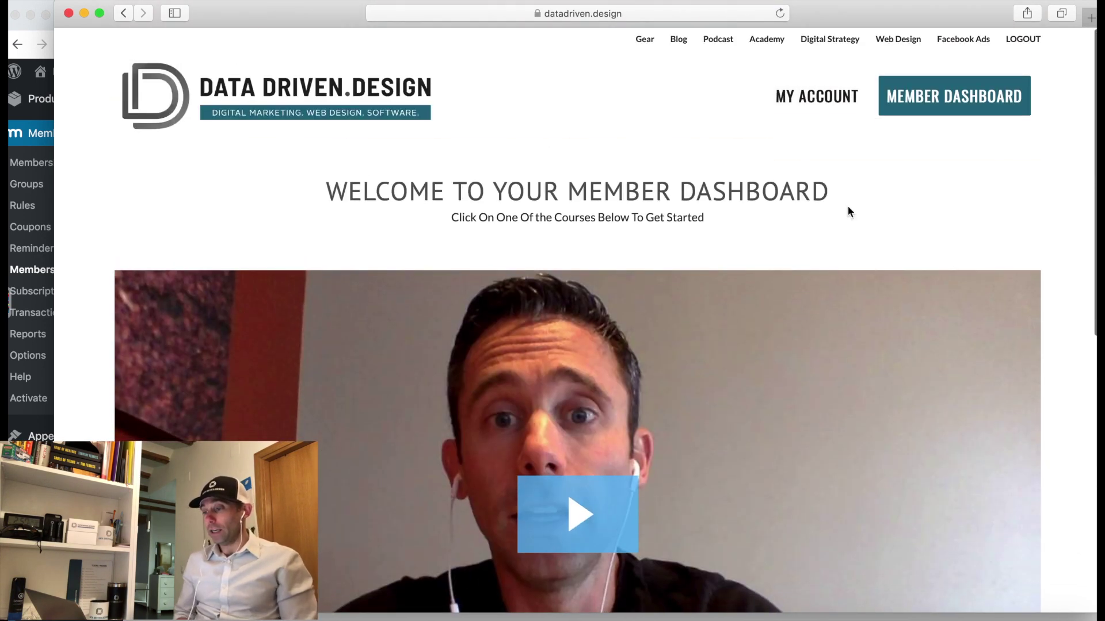
left_click(820, 110)
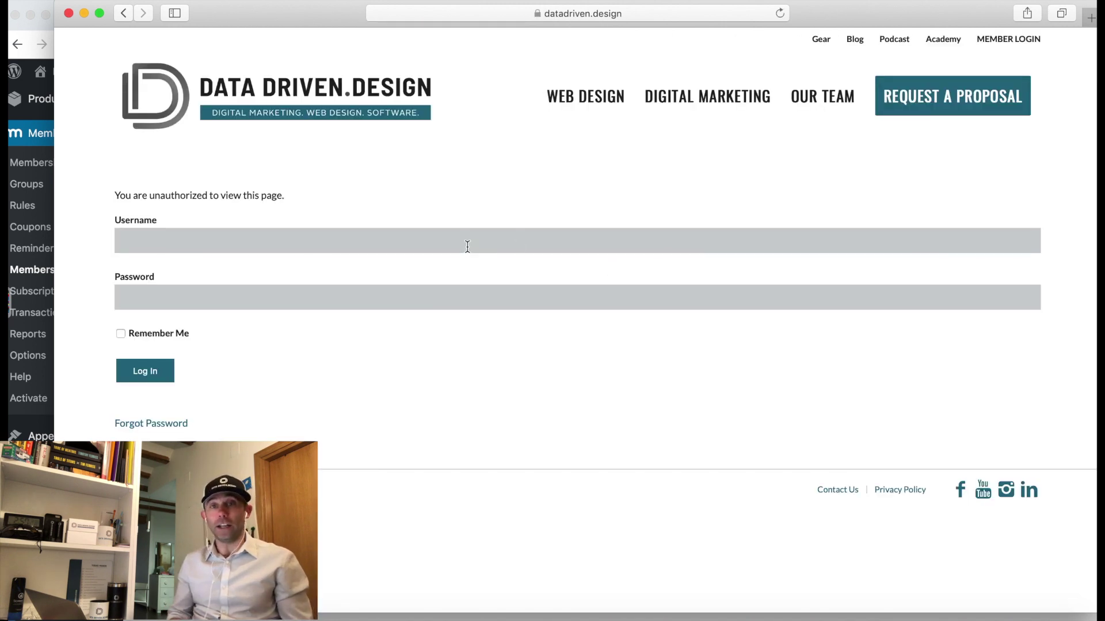
Log back in as the member using the saved autofill login.
left_click(467, 246)
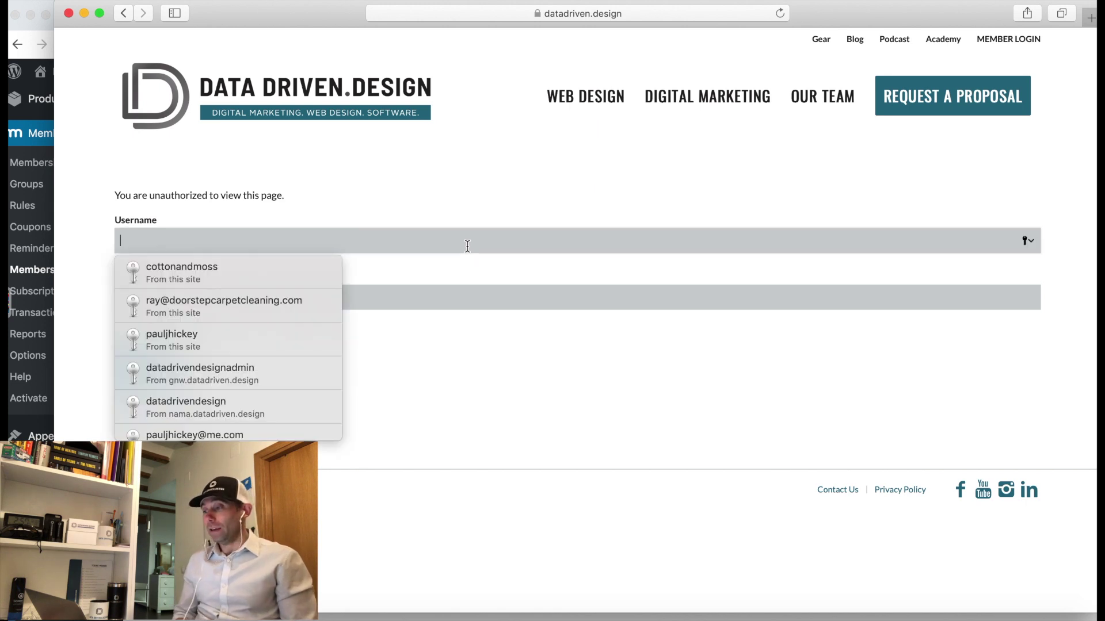
left_click(282, 282)
left_click(154, 370)
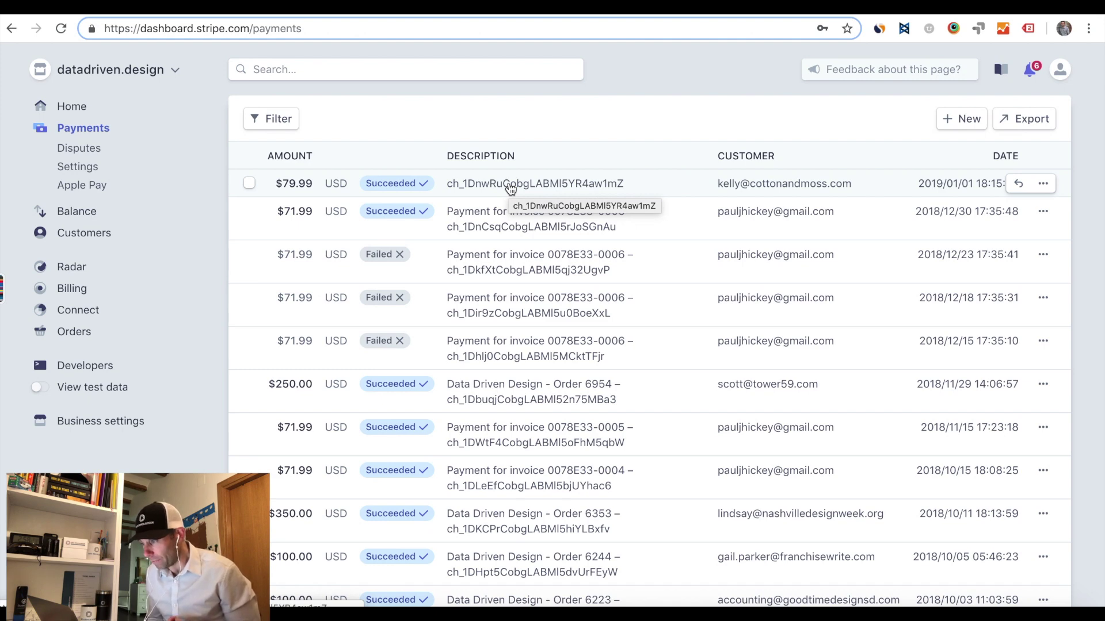
Open the $79.99 Stripe payment and copy its charge ID.
left_click(507, 186)
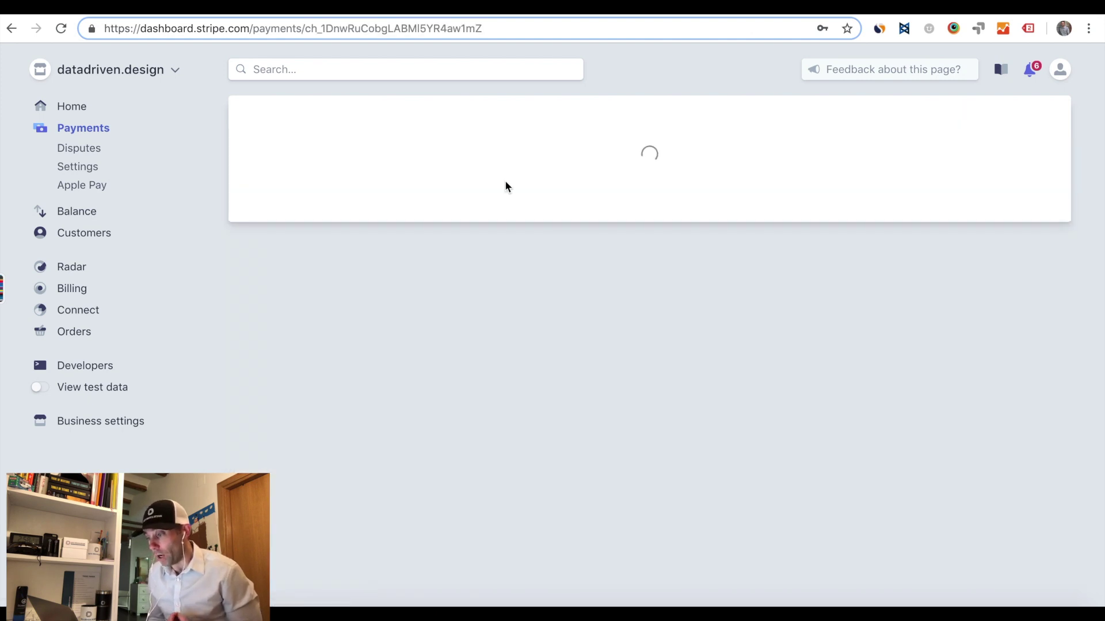
scroll(510, 308, "down", 3)
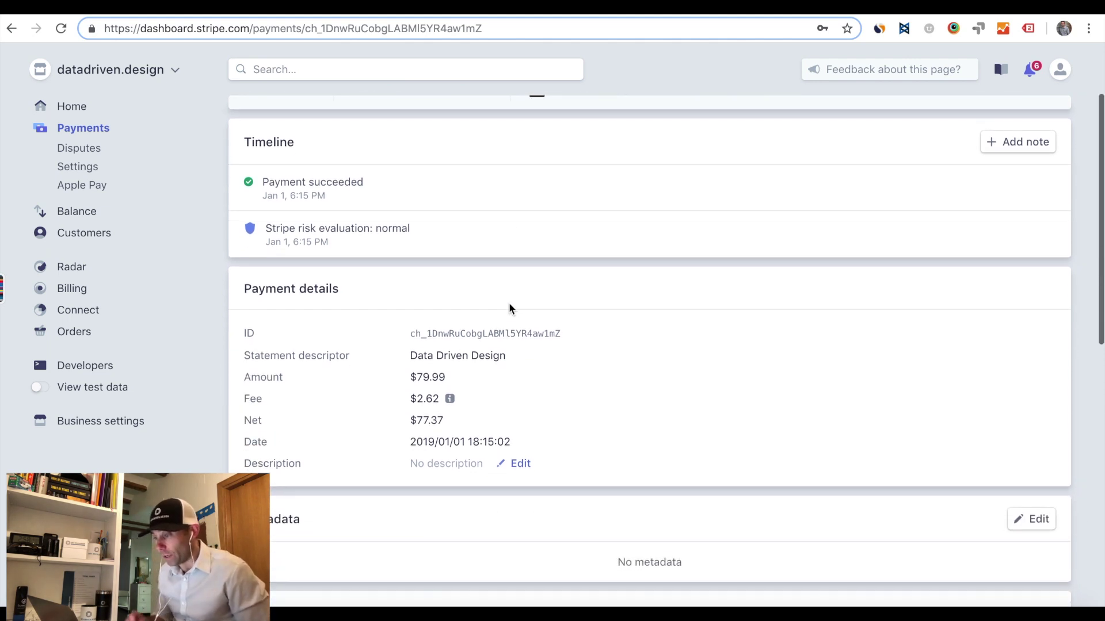
left_click_drag(563, 279, 412, 275)
right_click(425, 276)
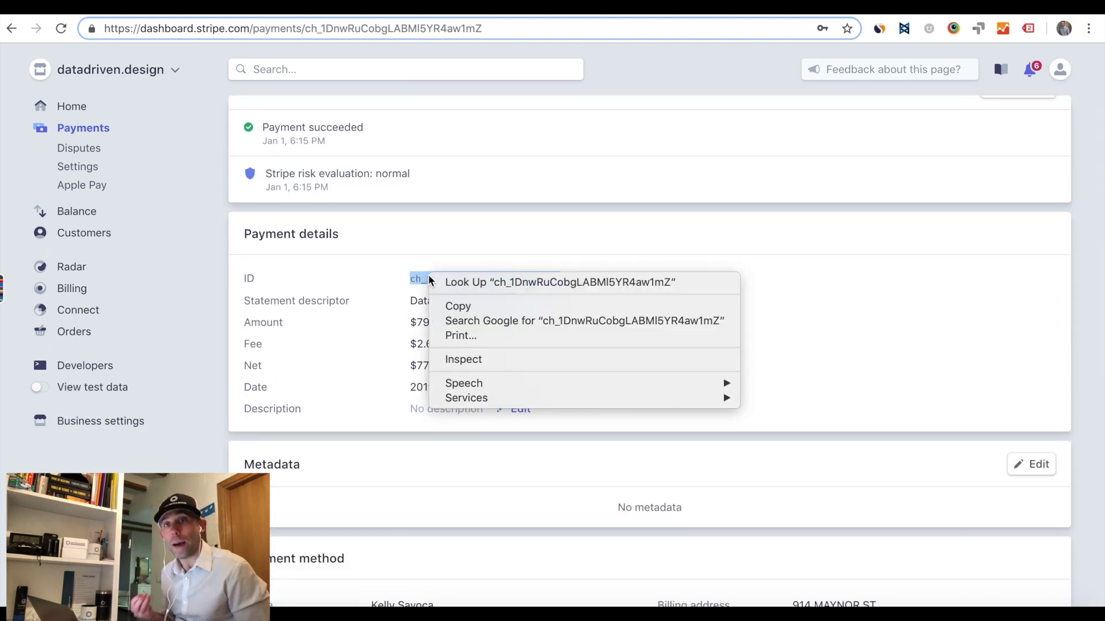
left_click(459, 306)
Paste the charge ID into the blank text note and return to the browser.
key("ctrl+Up")
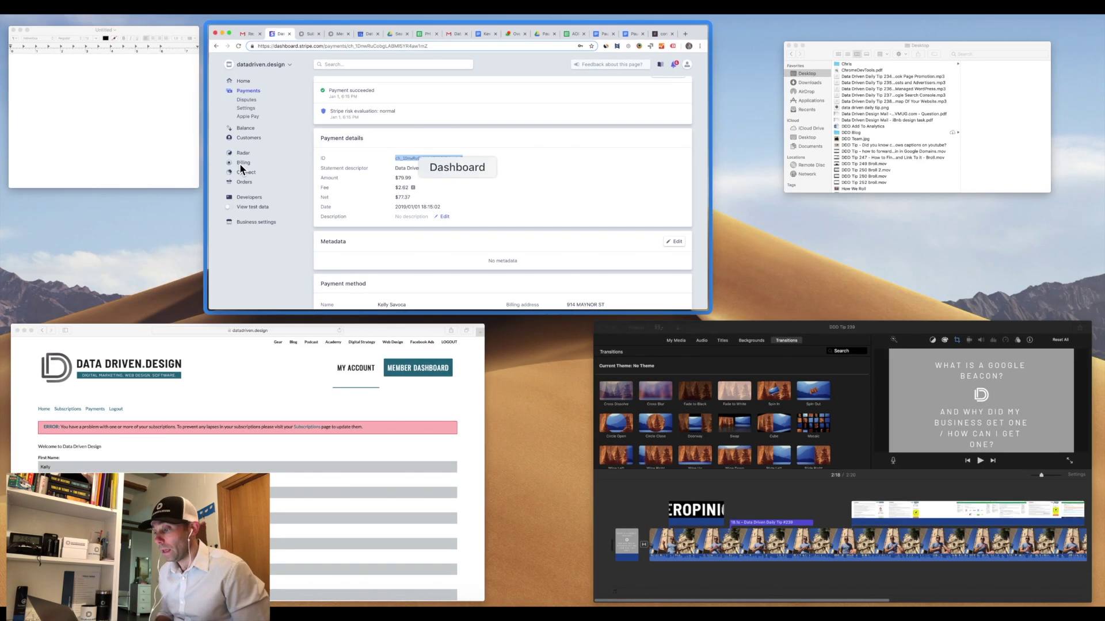
left_click(99, 104)
key("super+v")
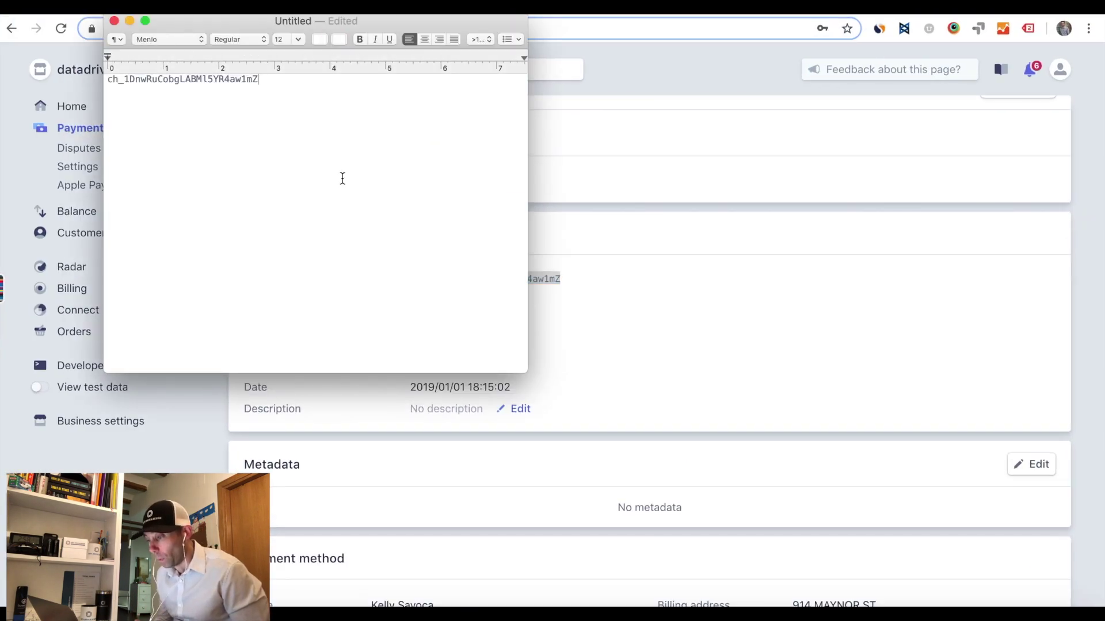
left_click_drag(262, 81, 108, 79)
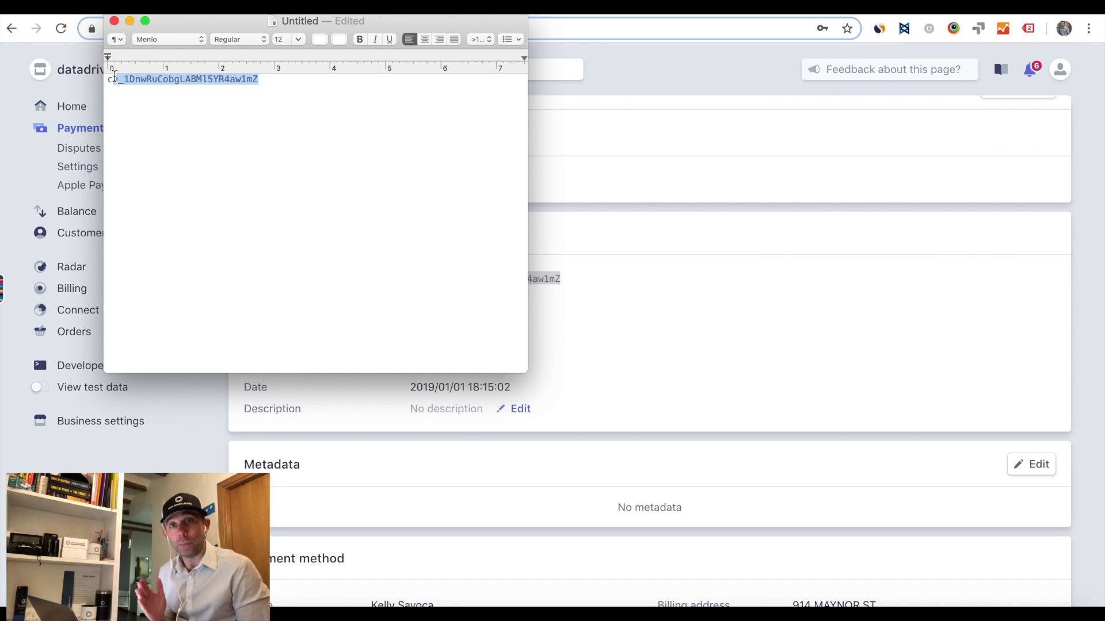
key("ctrl+Up")
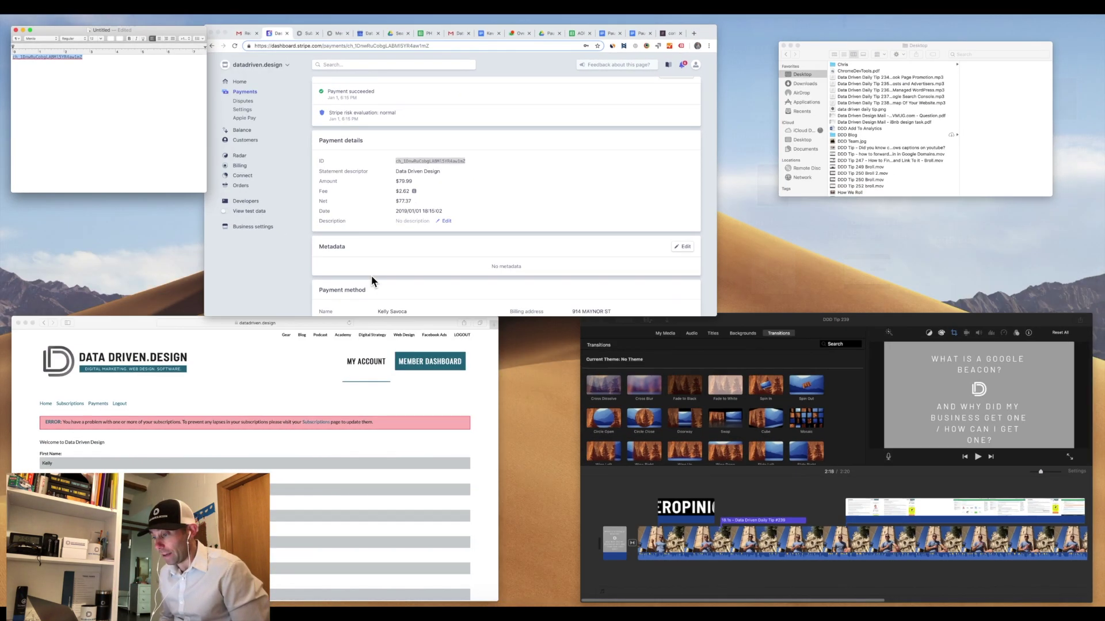
left_click(382, 248)
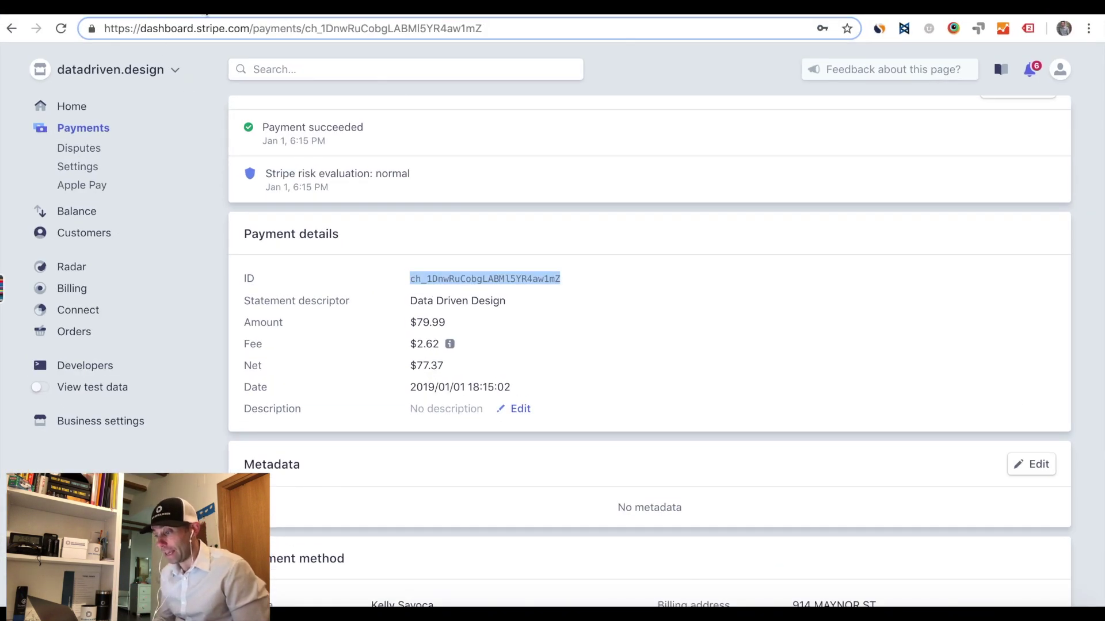
left_click(84, 12)
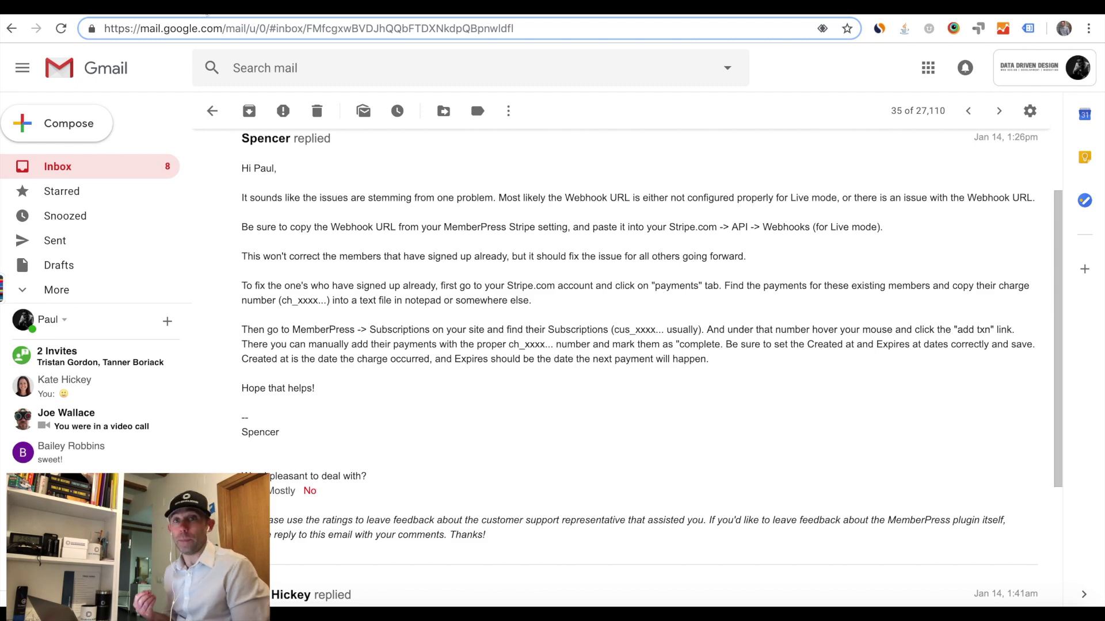
Move from the support reply to the MemberPress Subscriptions list.
key("ctrl+Tab")
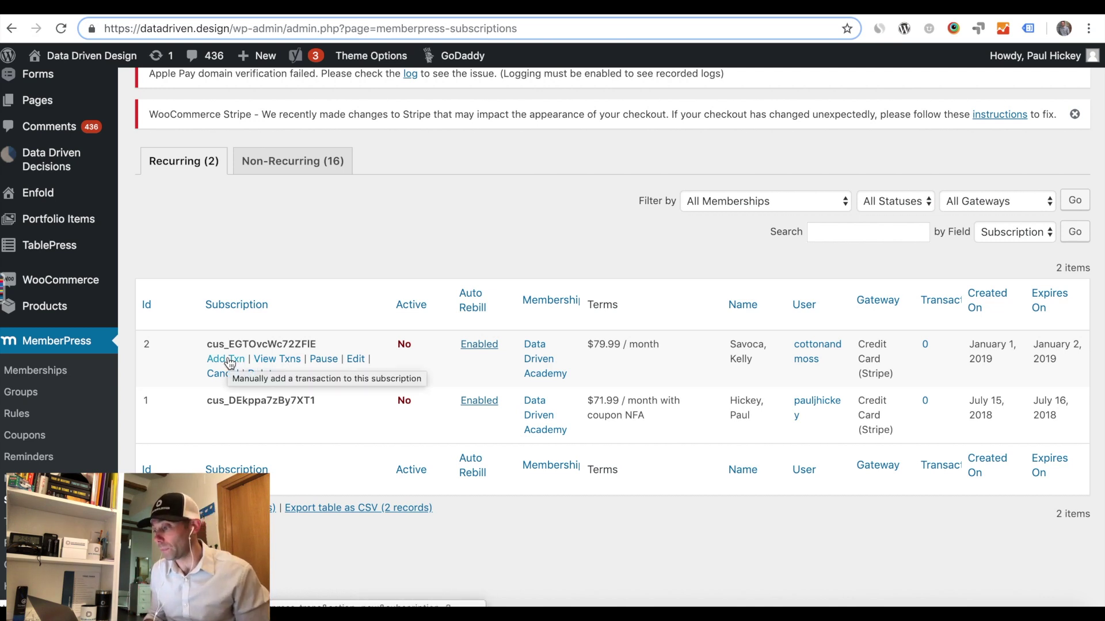
Open a New Transaction form for the first subscription, then go back to the support email.
left_click(230, 362)
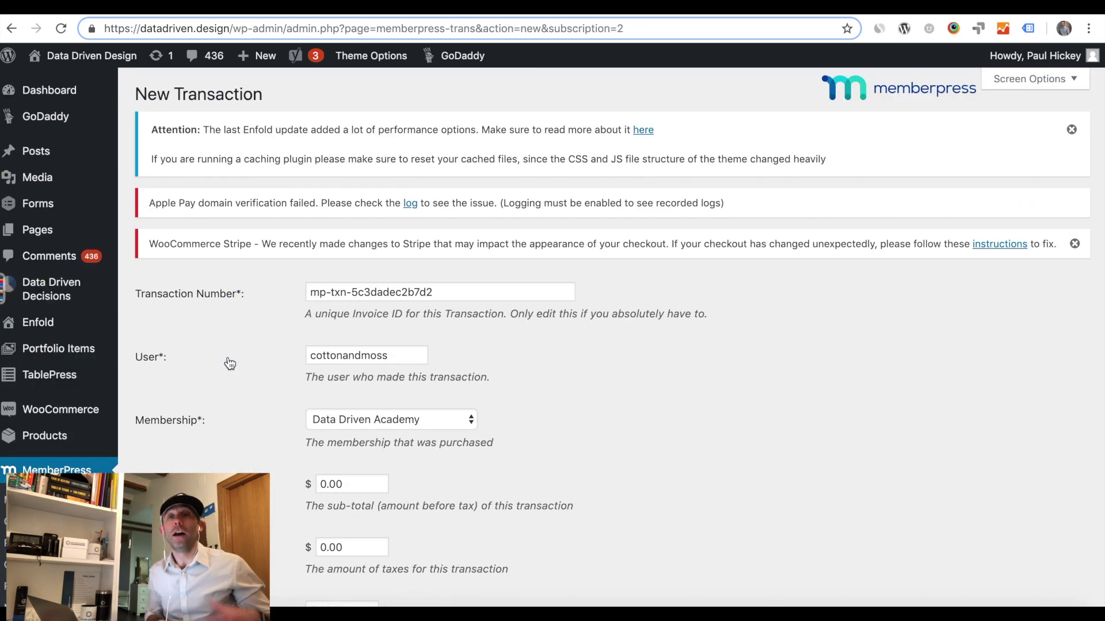
scroll(242, 365, "down", 1)
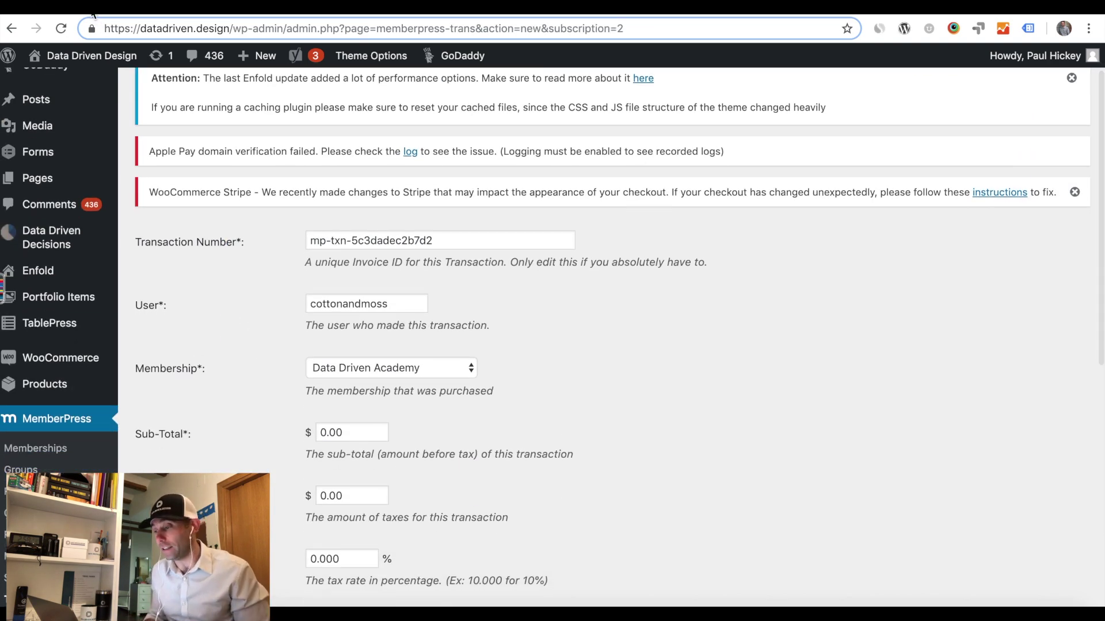
left_click(92, 14)
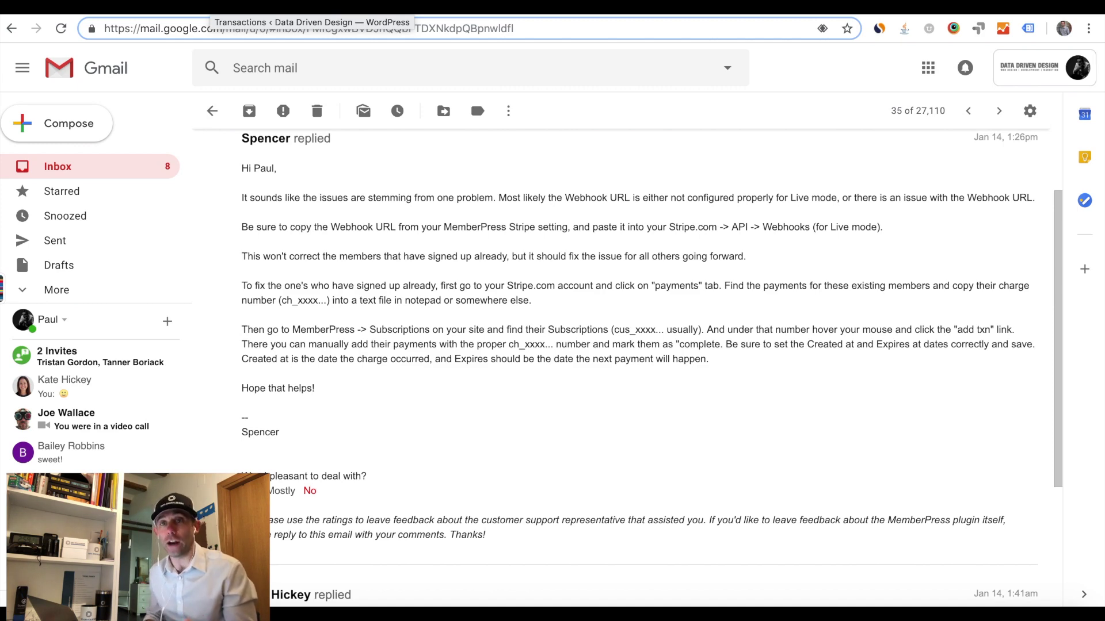
left_click(247, 7)
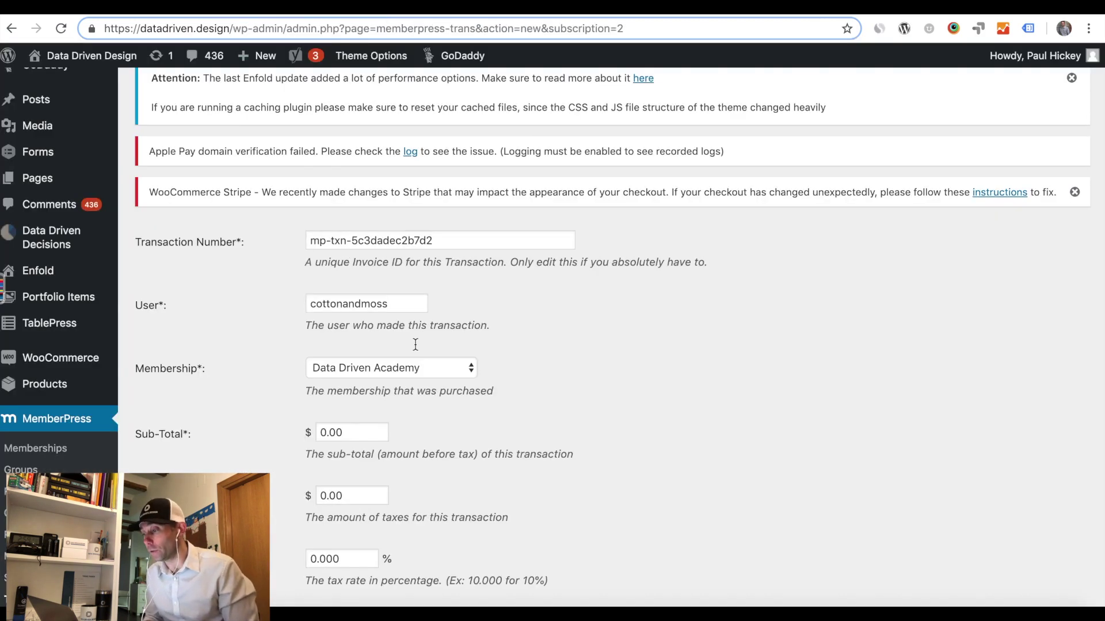
scroll(535, 403, "down", 2)
scroll(535, 407, "down", 5)
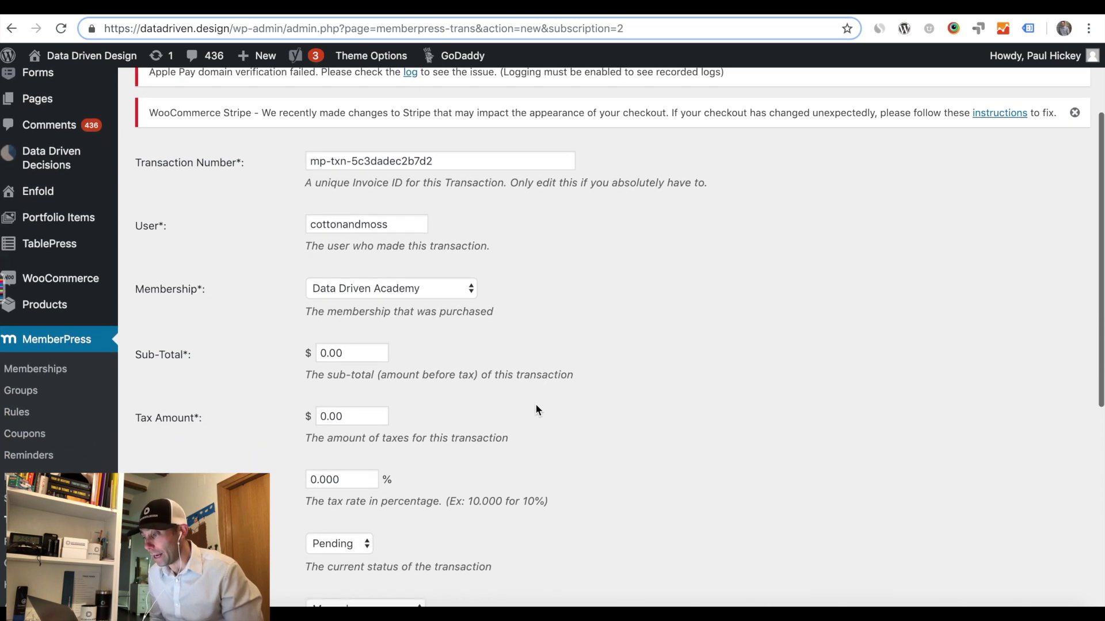
scroll(535, 405, "down", 8)
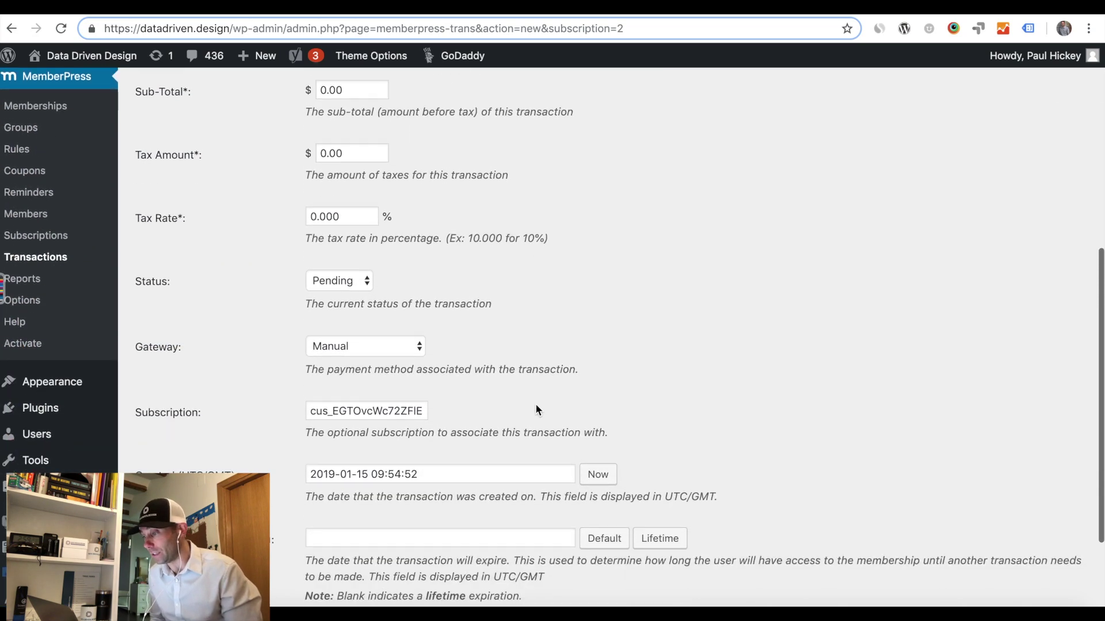
scroll(536, 406, "down", 2)
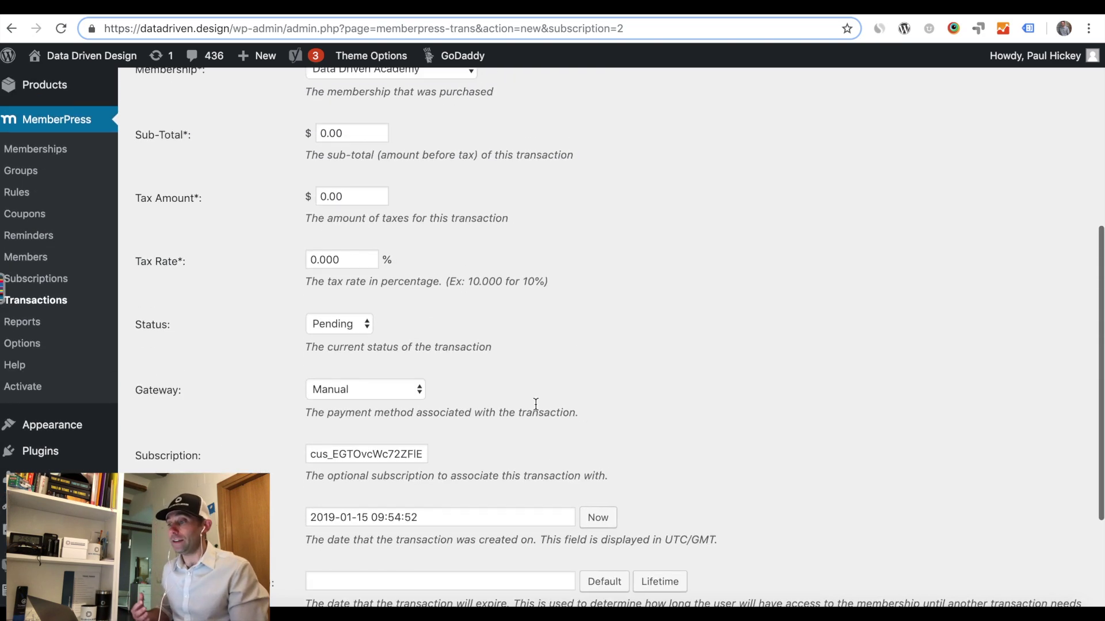
scroll(535, 404, "up", 10)
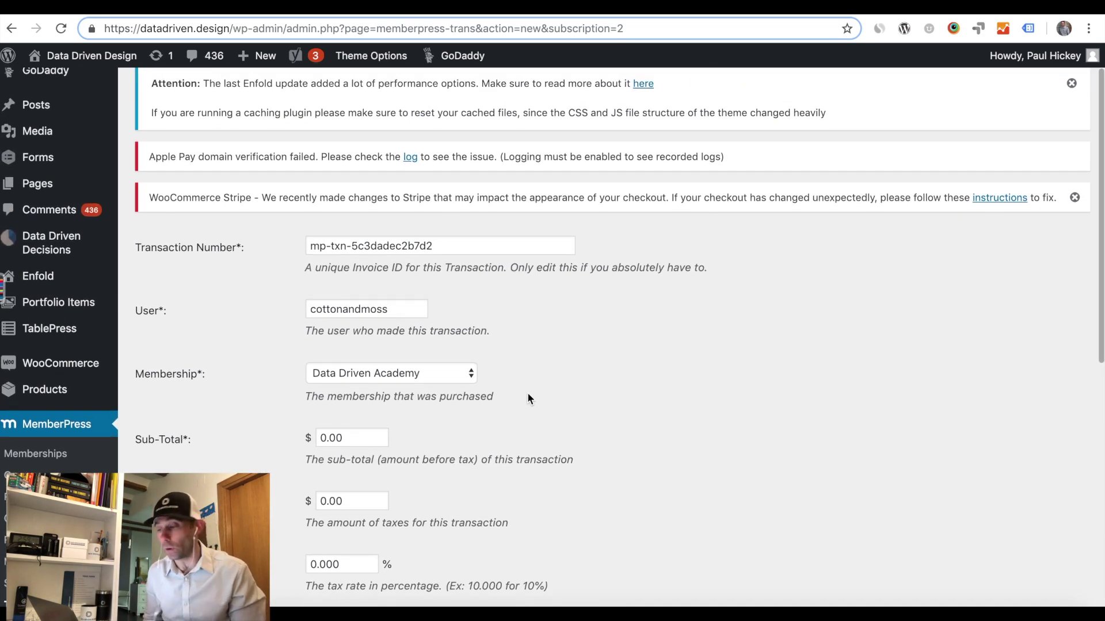
scroll(528, 401, "down", 2)
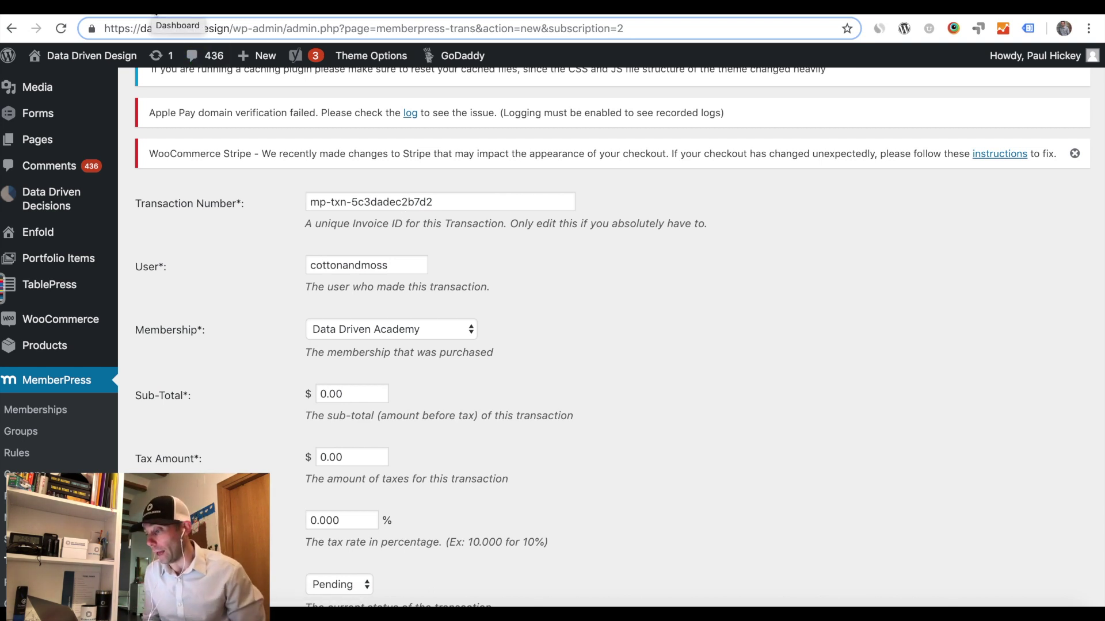
left_click(121, 8)
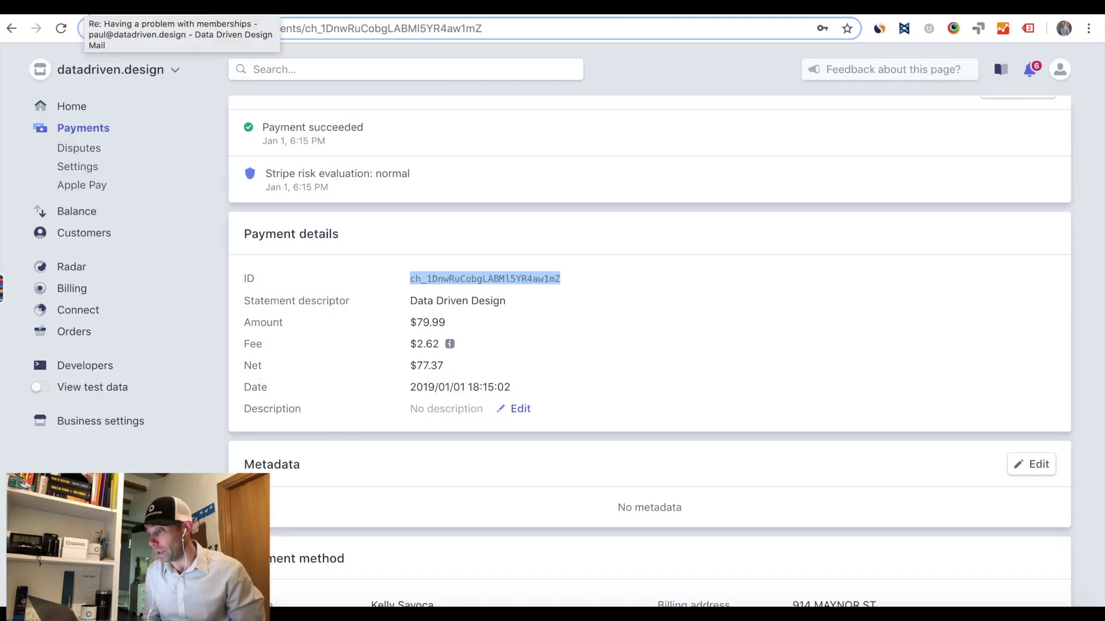
left_click(124, 8)
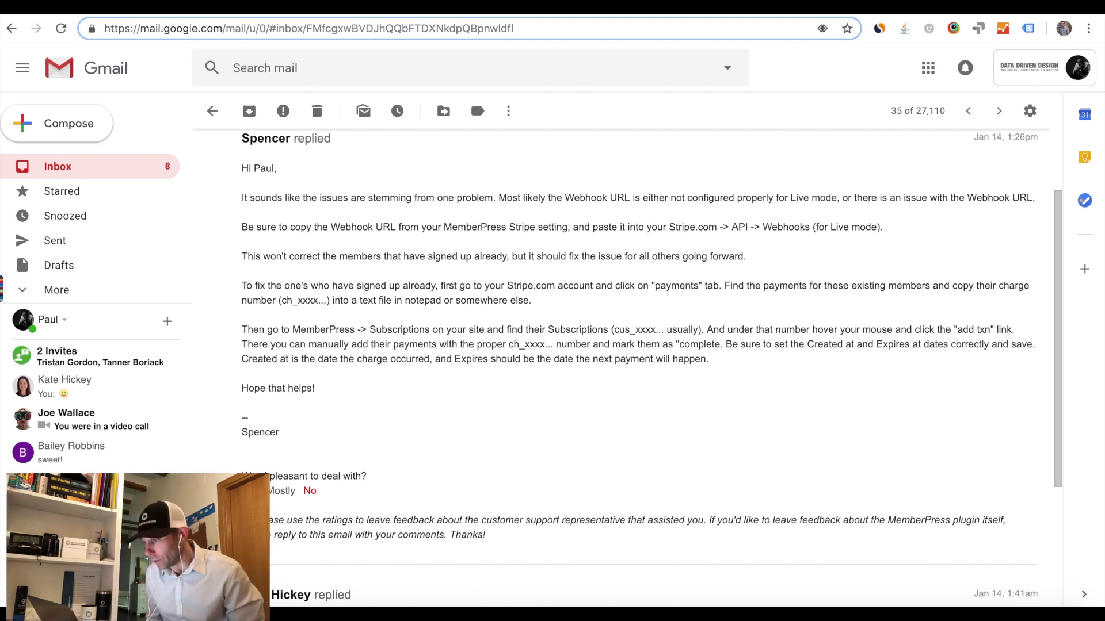
Look over the new transaction form for the Data Driven Academy subscription.
key("ctrl+Tab")
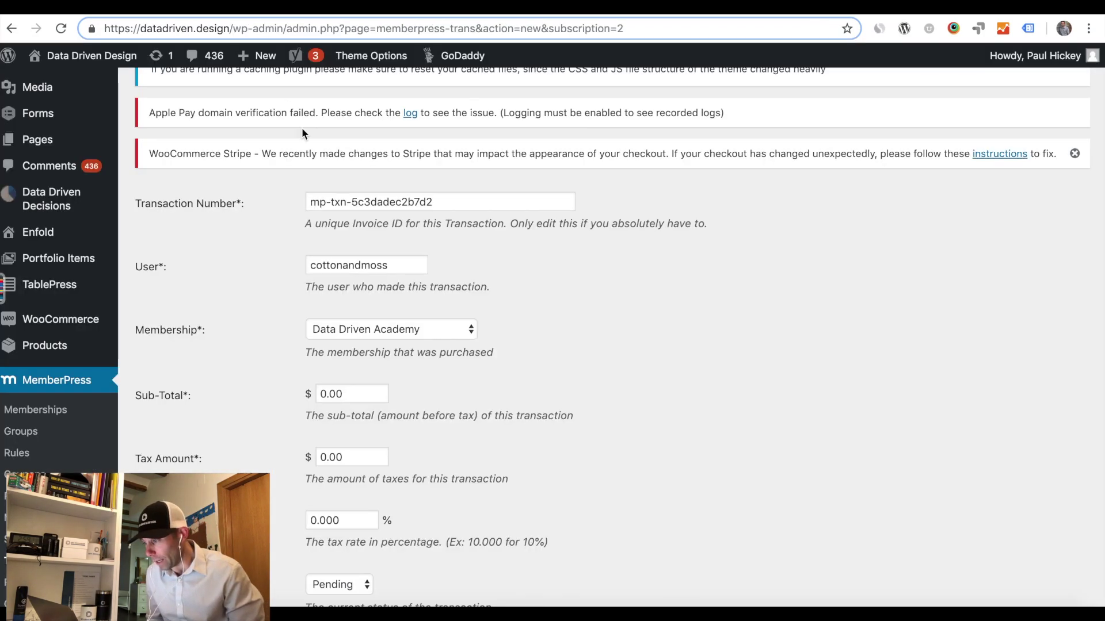
scroll(565, 323, "down", 4)
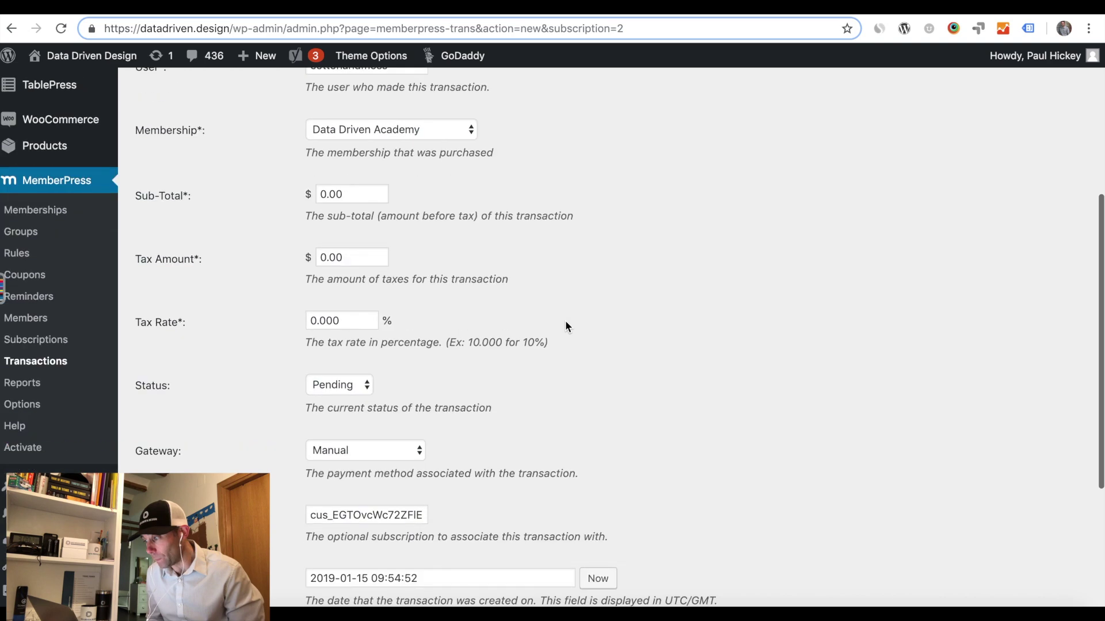
scroll(565, 326, "down", 5)
scroll(565, 326, "up", 3)
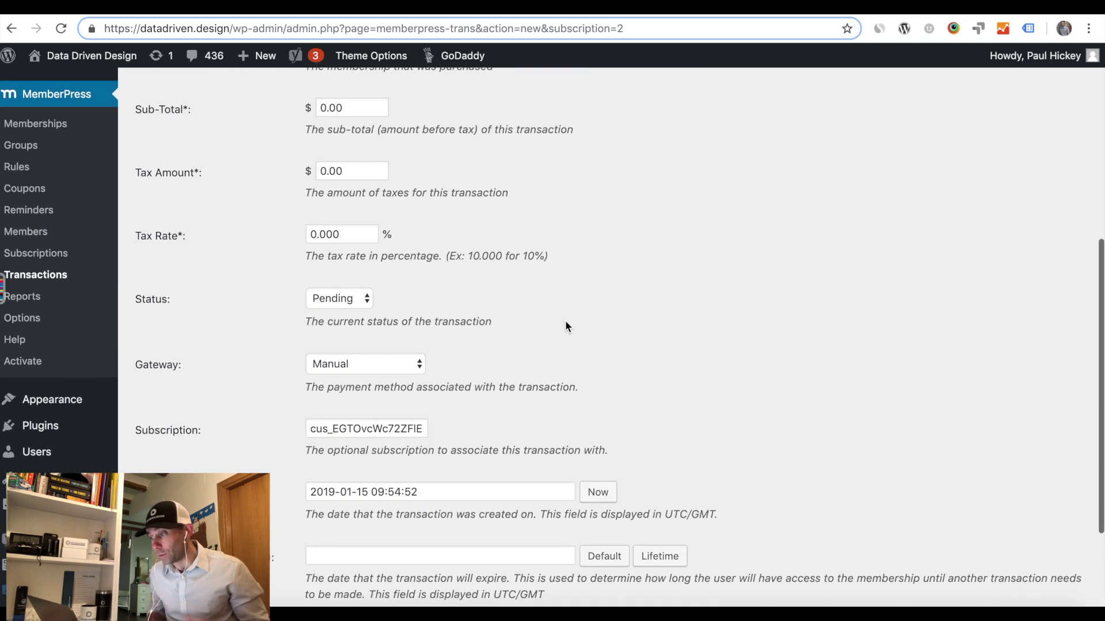
scroll(566, 322, "up", 6)
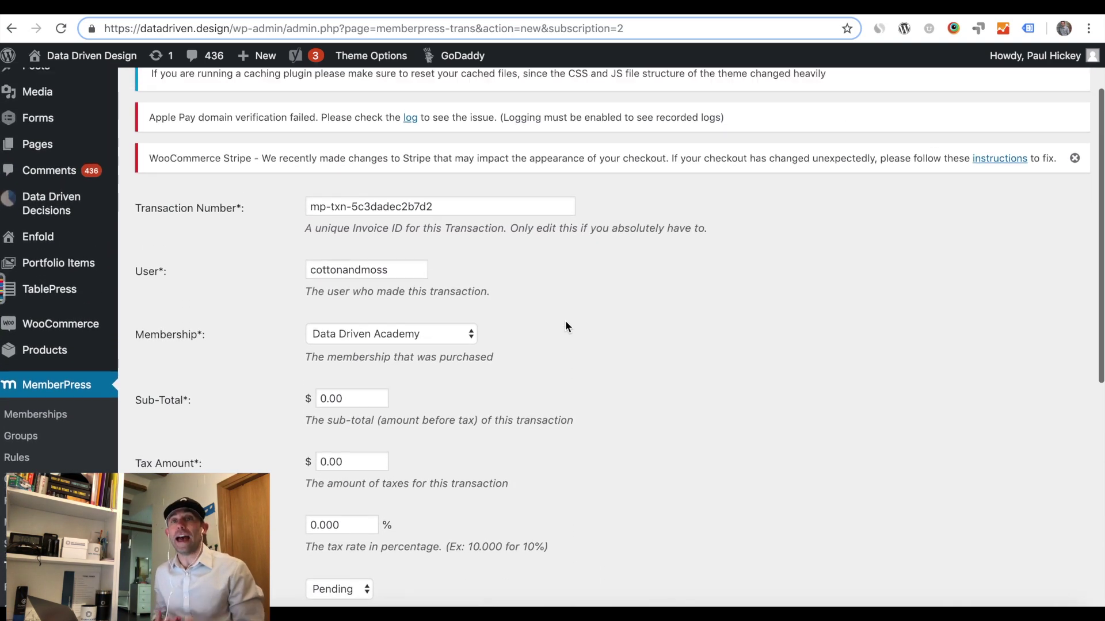
scroll(565, 327, "up", 1)
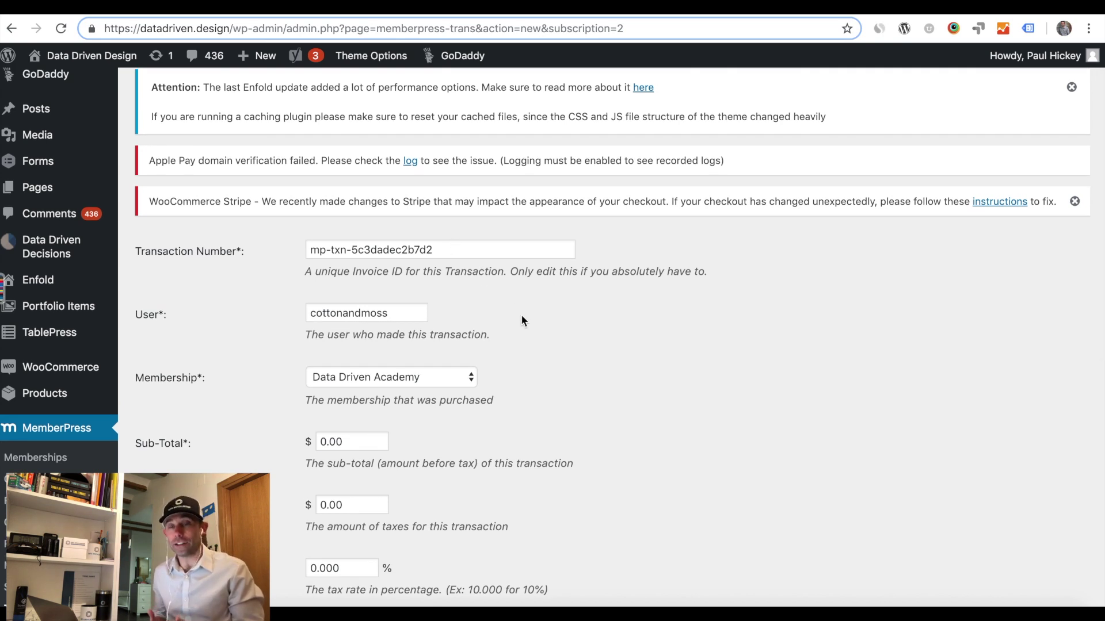
scroll(521, 315, "down", 5)
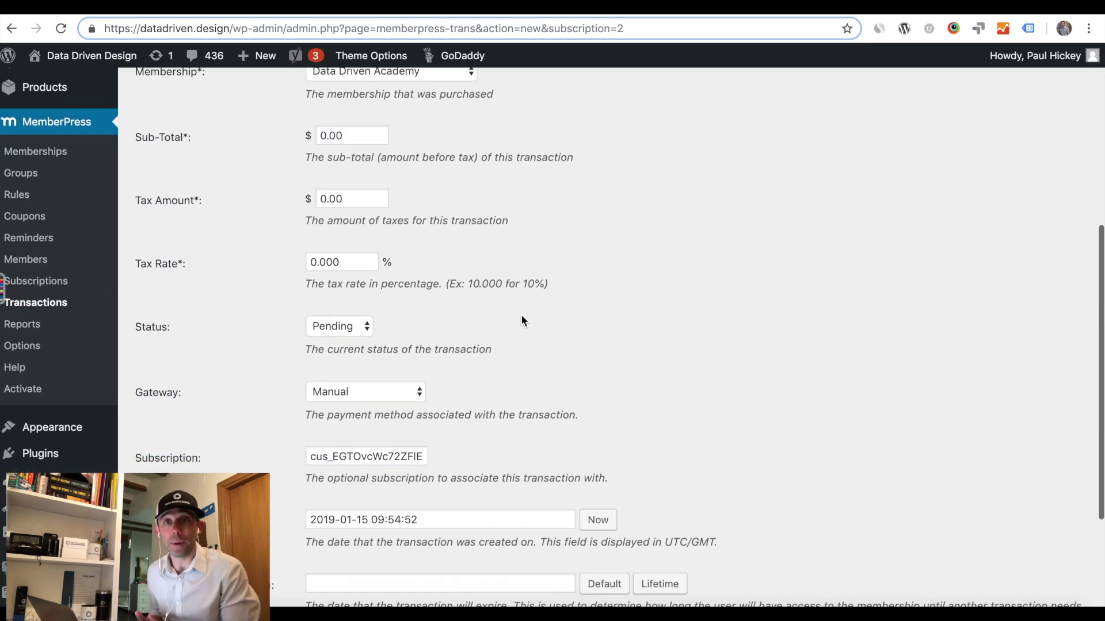
scroll(521, 317, "down", 3)
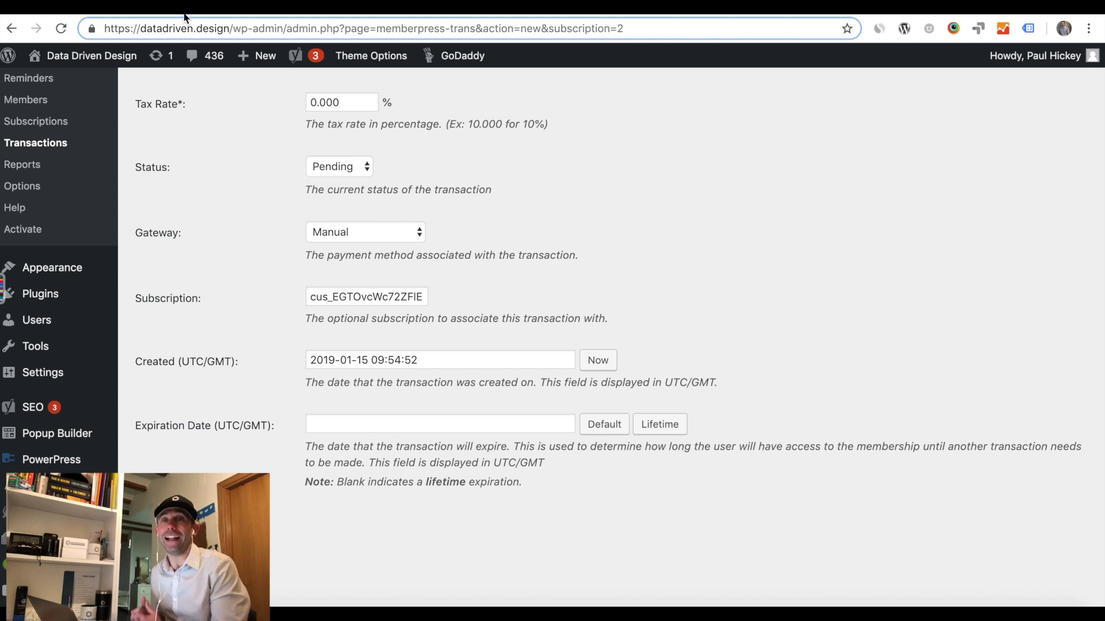
Reread the support email, then return and select the existing Transaction Number.
key("ctrl+Tab")
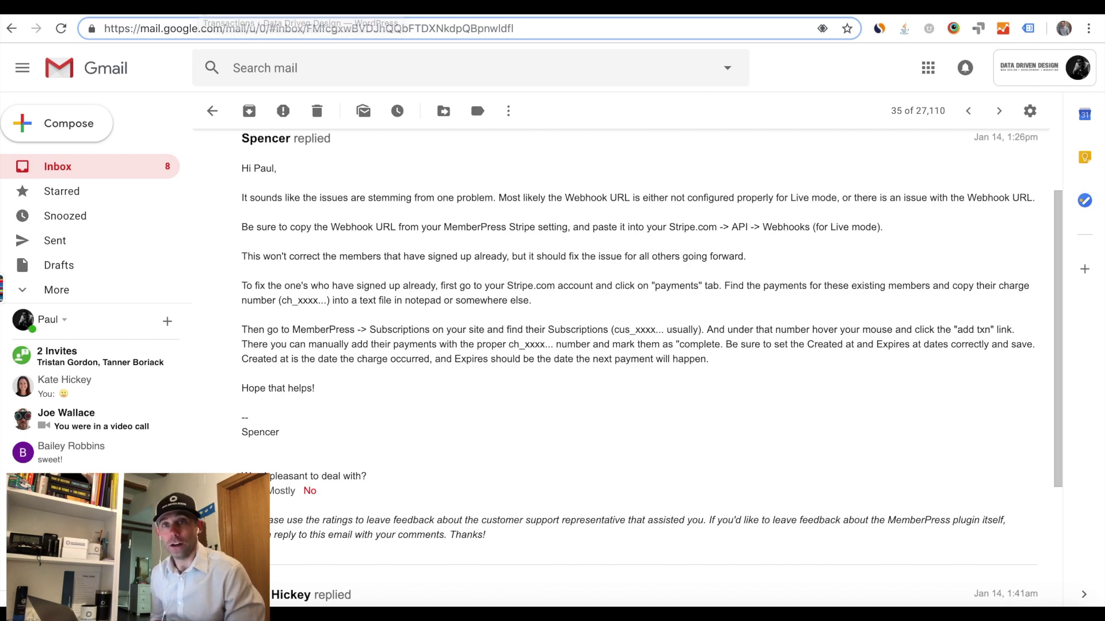
key("ctrl+Tab")
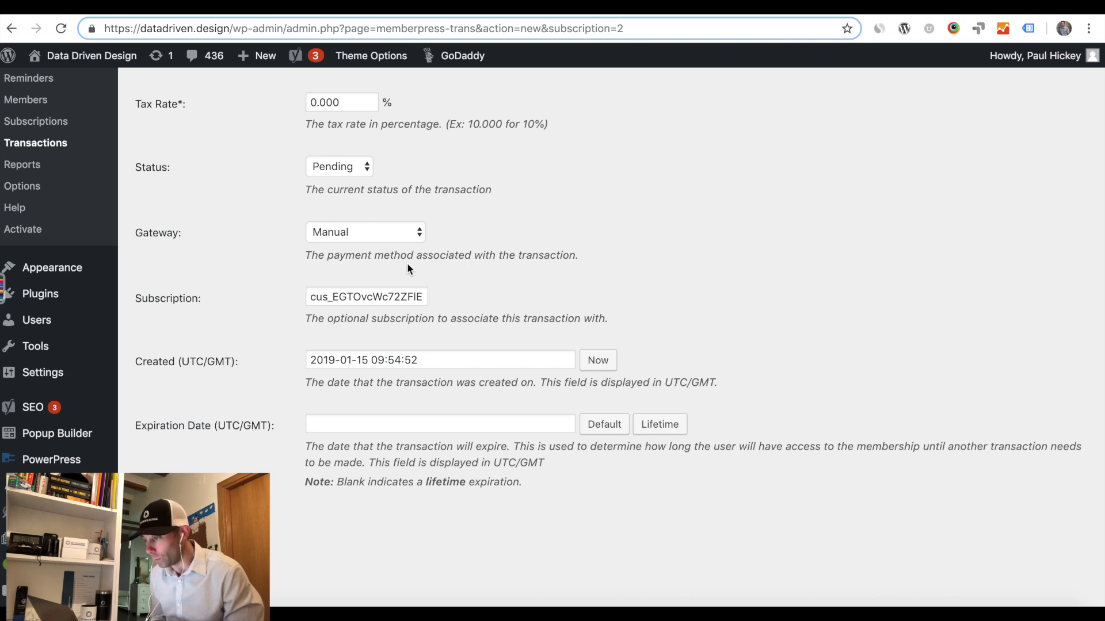
scroll(407, 266, "up", 7)
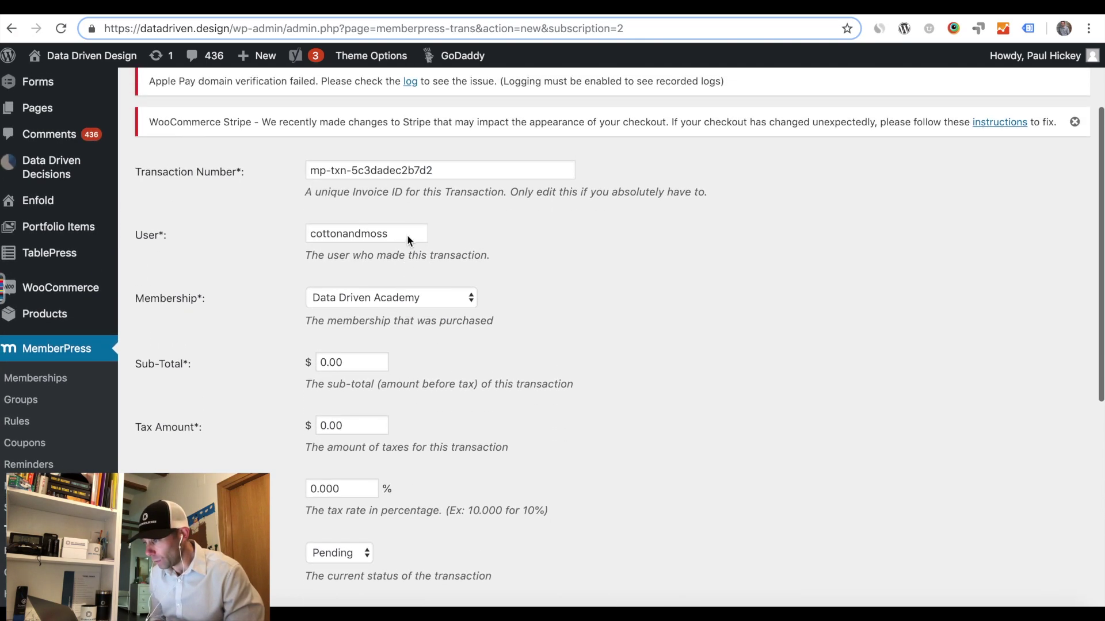
triple_click(414, 172)
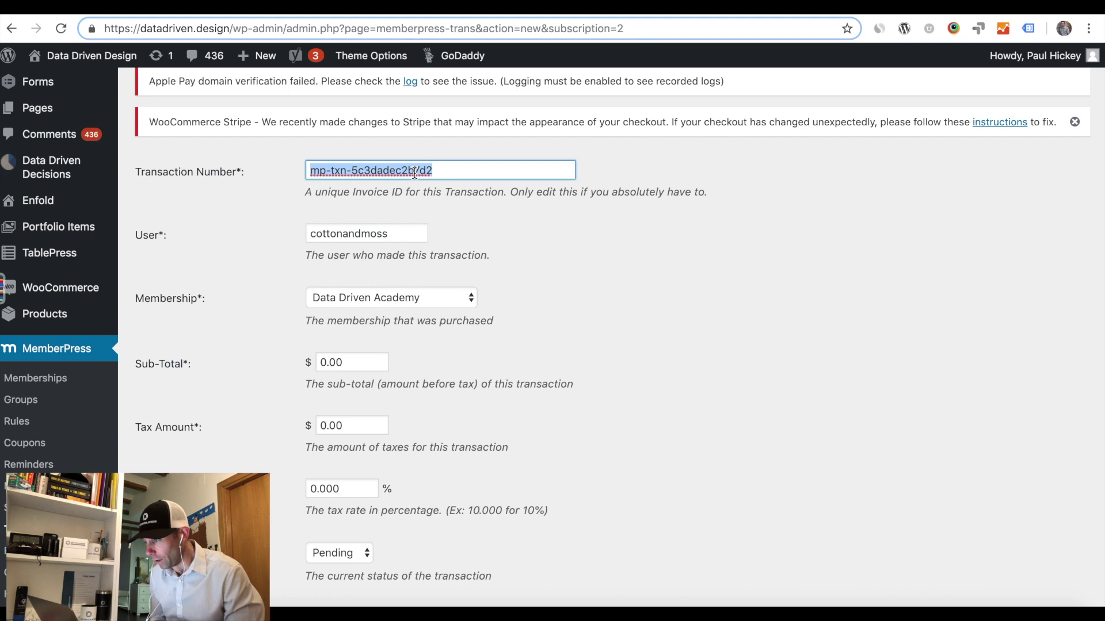
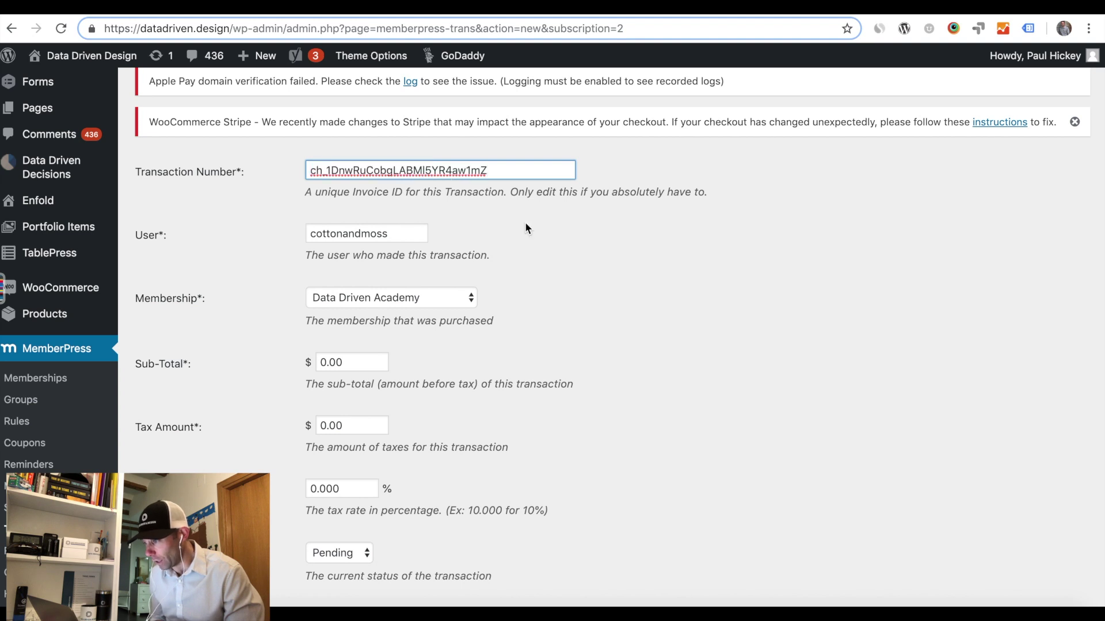
Replace the generated mp-txn Transaction Number with the pasted Stripe ch_ charge ID.
left_click(525, 224)
scroll(598, 329, "down", 1)
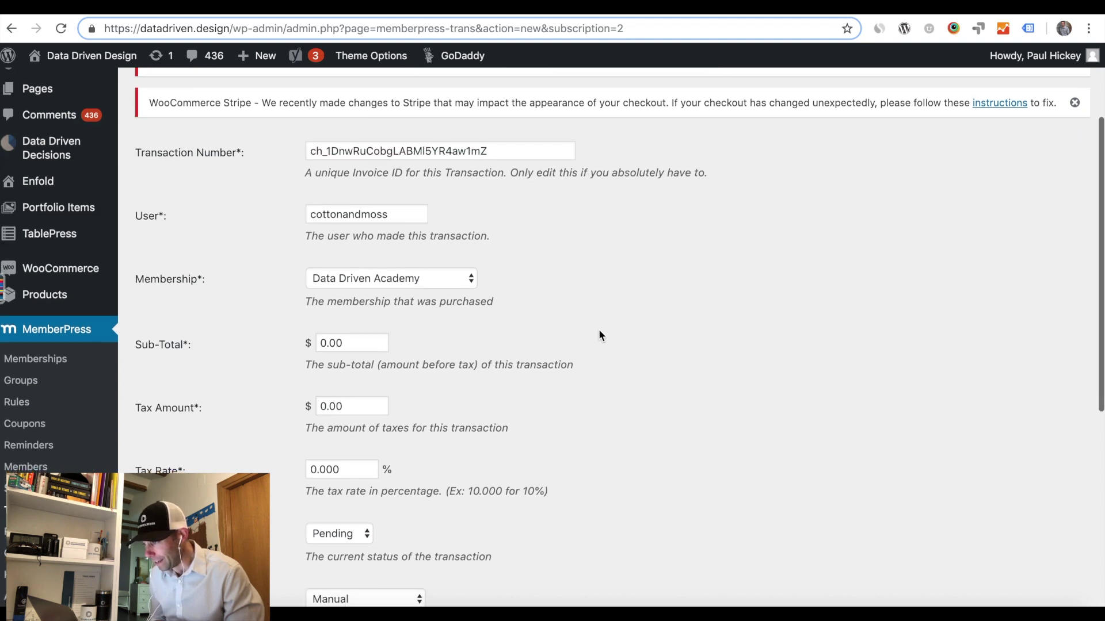
scroll(599, 332, "down", 5)
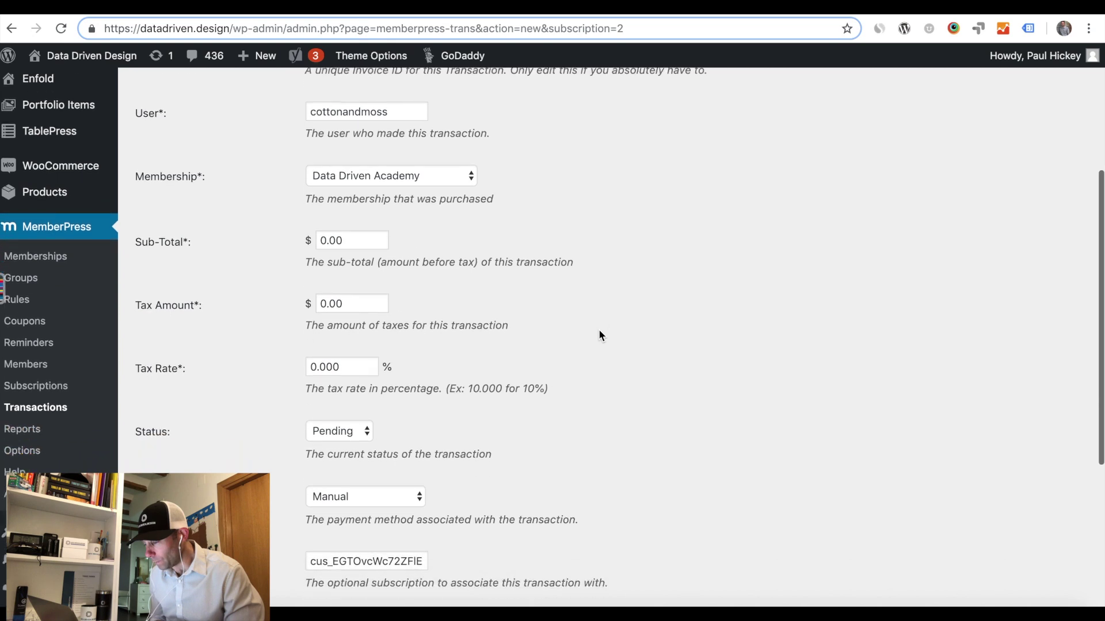
scroll(599, 330, "up", 4)
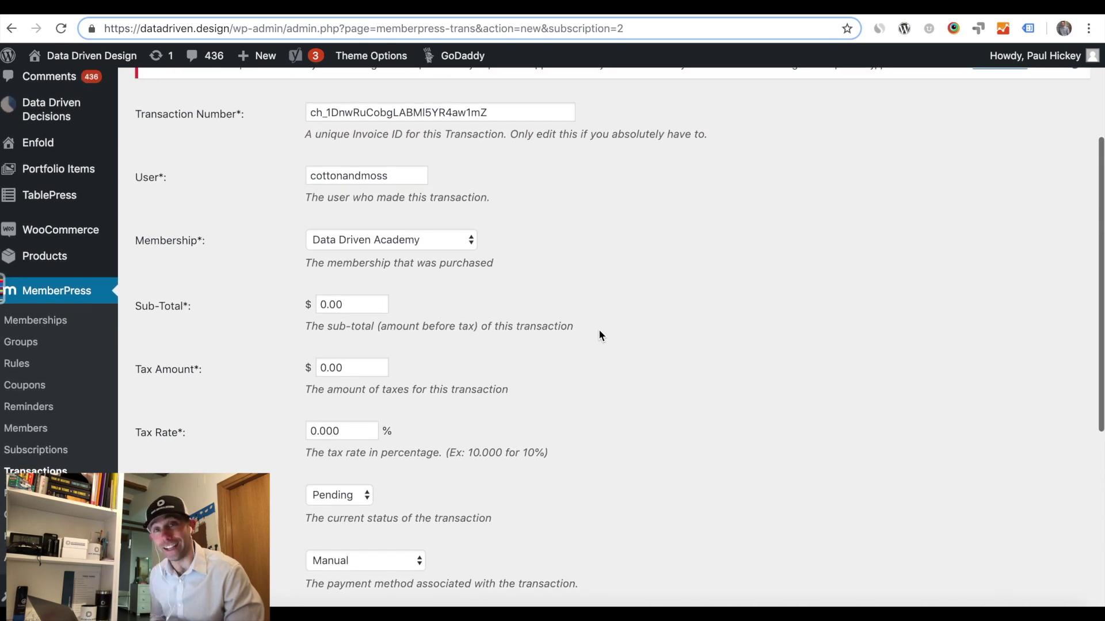
scroll(599, 332, "up", 2)
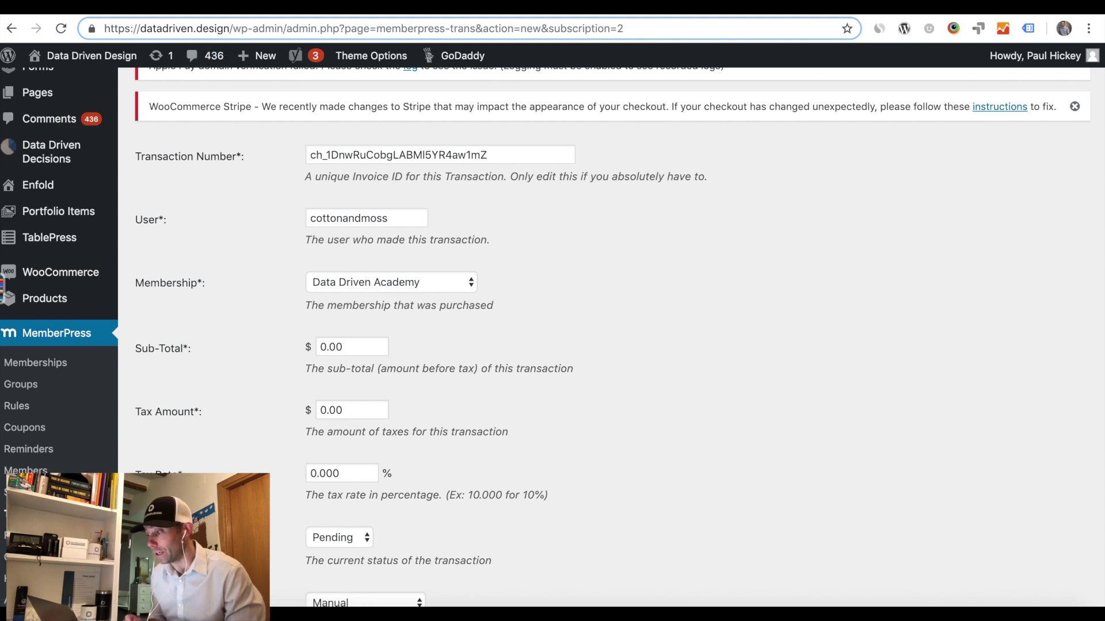
Copy $79.99 from the Stripe payment and enter 79.99 as the Sub-Total, without the $ sign.
key("ctrl+Tab")
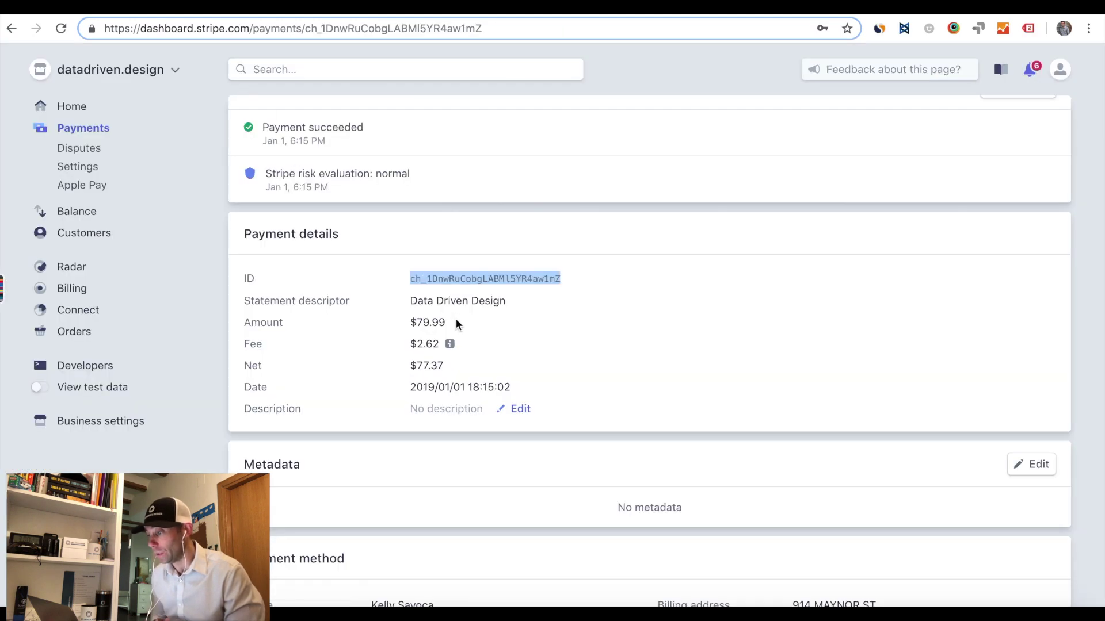
left_click_drag(455, 326, 404, 329)
key("super+c")
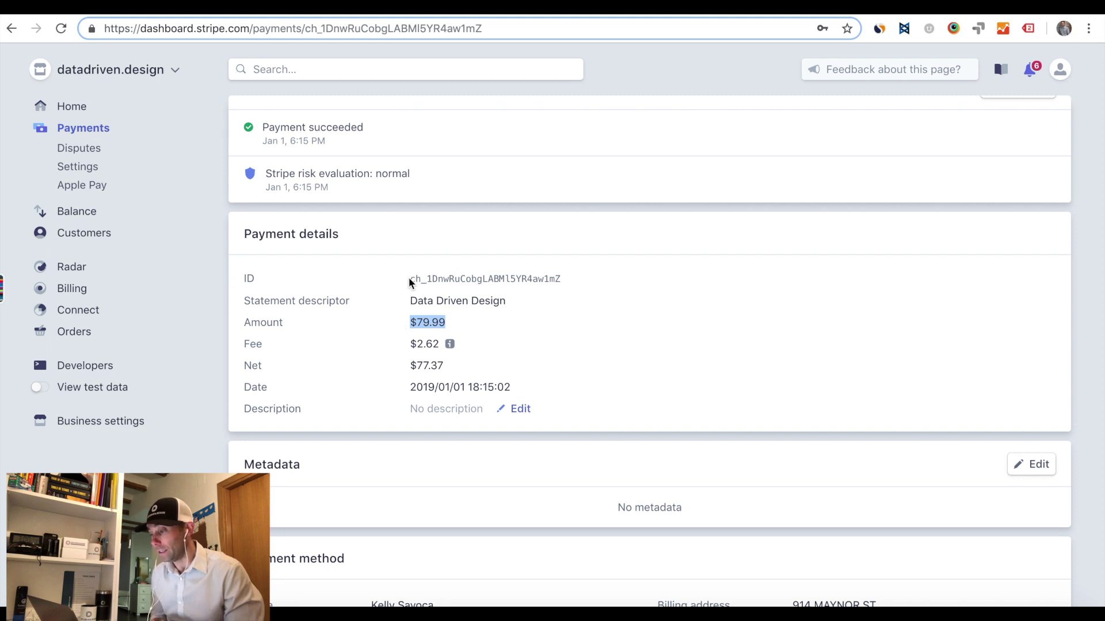
key("ctrl+Tab")
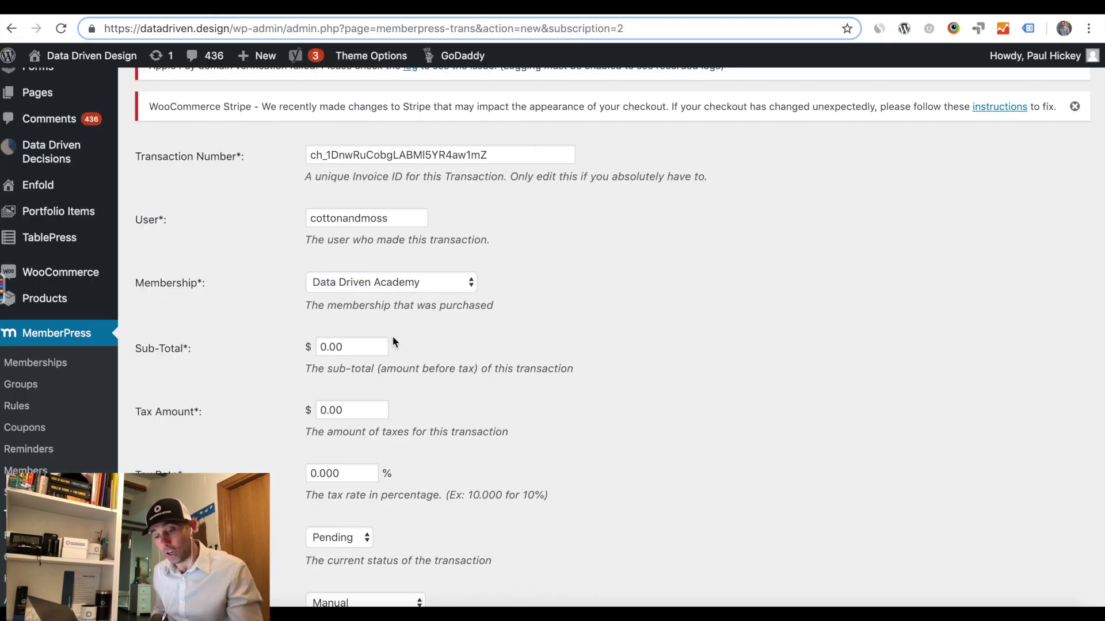
double_click(356, 350)
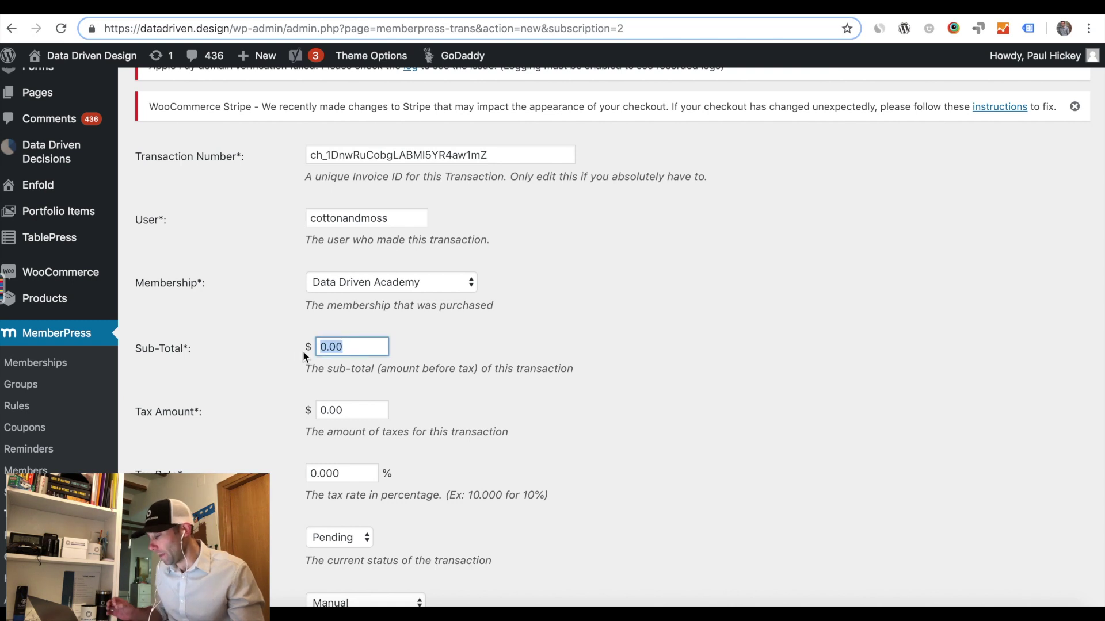
key("super+v")
left_click(469, 334)
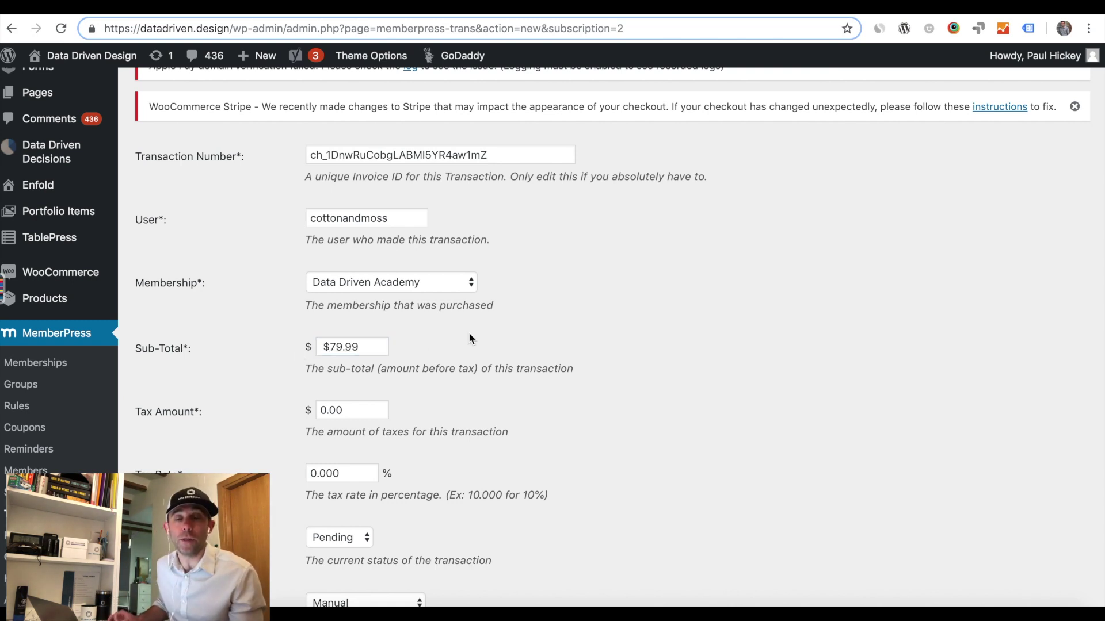
left_click(327, 348)
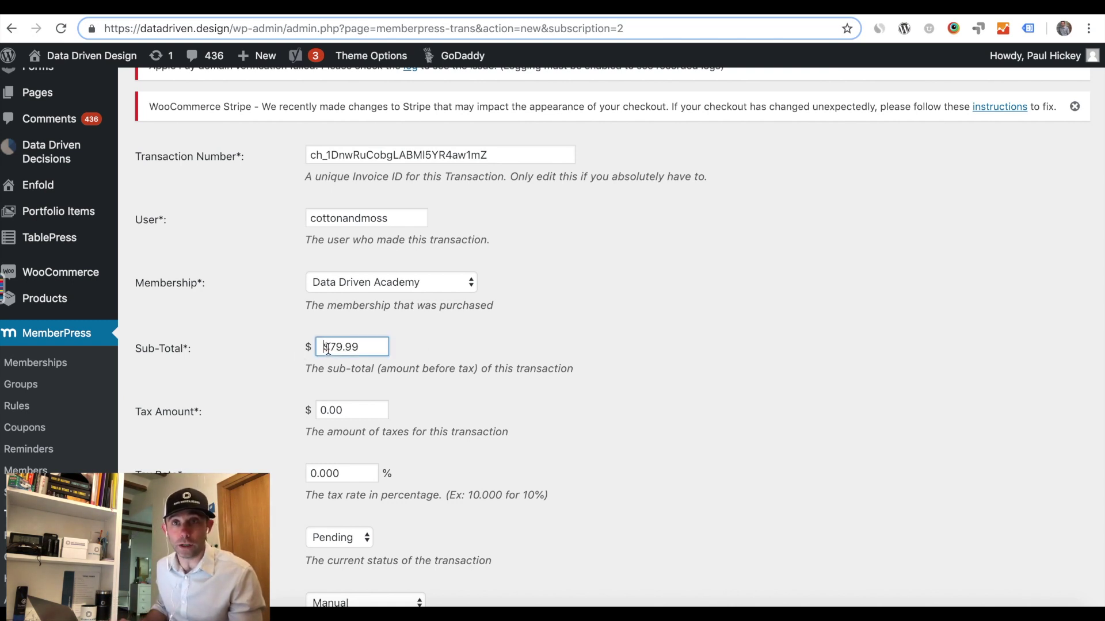
key("BackSpace")
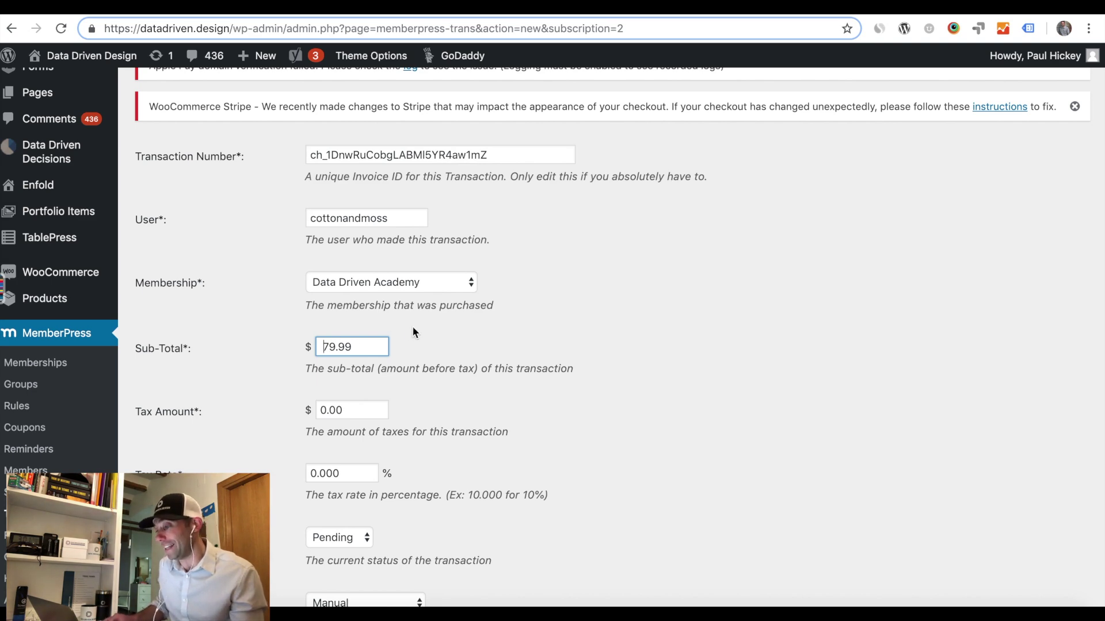
left_click(459, 332)
scroll(459, 331, "down", 1)
scroll(459, 333, "down", 5)
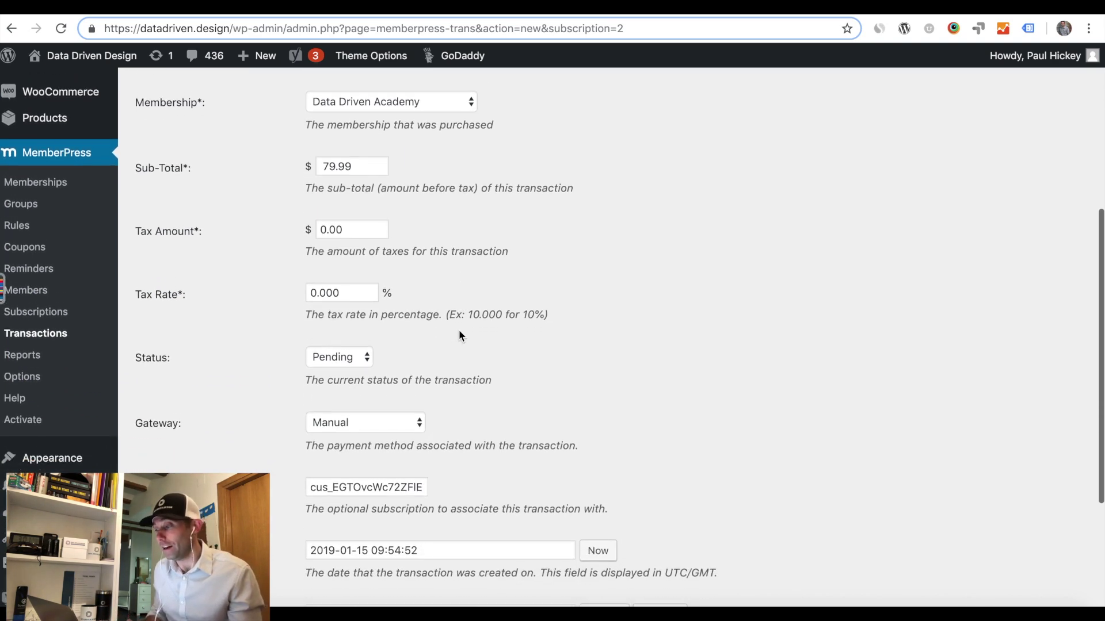
Set the transaction status to Complete and the gateway to Credit Card (Stripe).
left_click(365, 316)
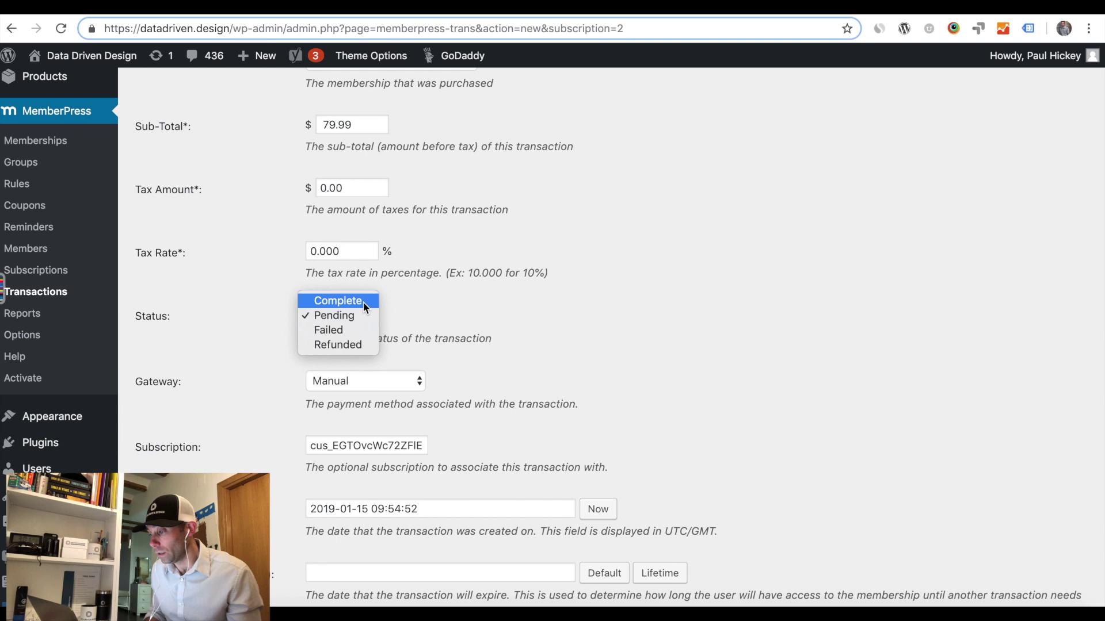
left_click(363, 301)
scroll(524, 321, "down", 3)
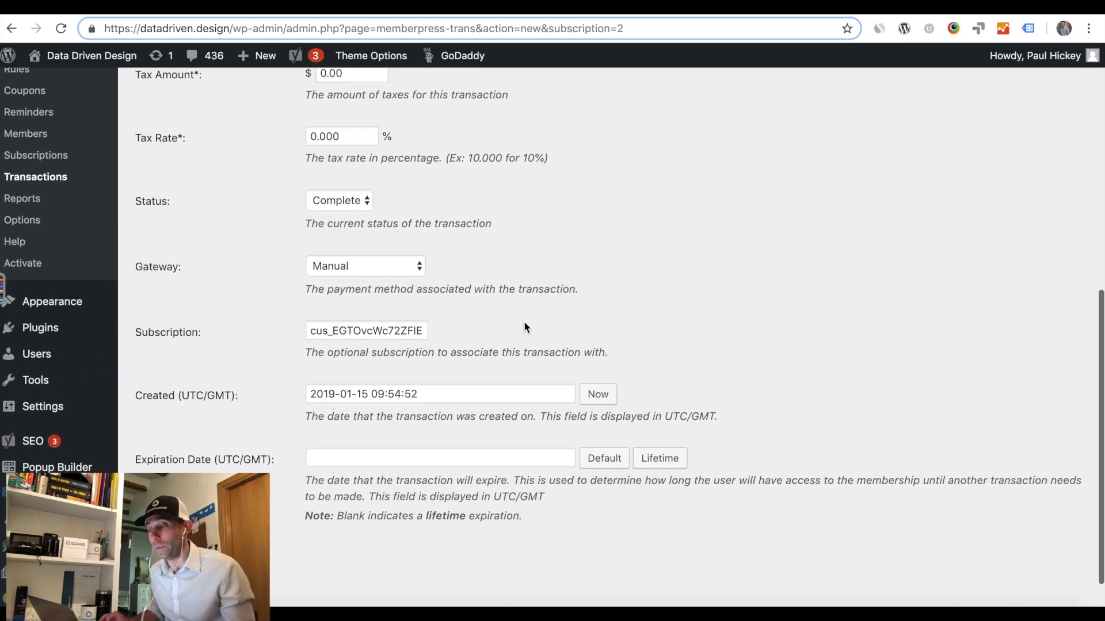
left_click(406, 267)
left_click(406, 278)
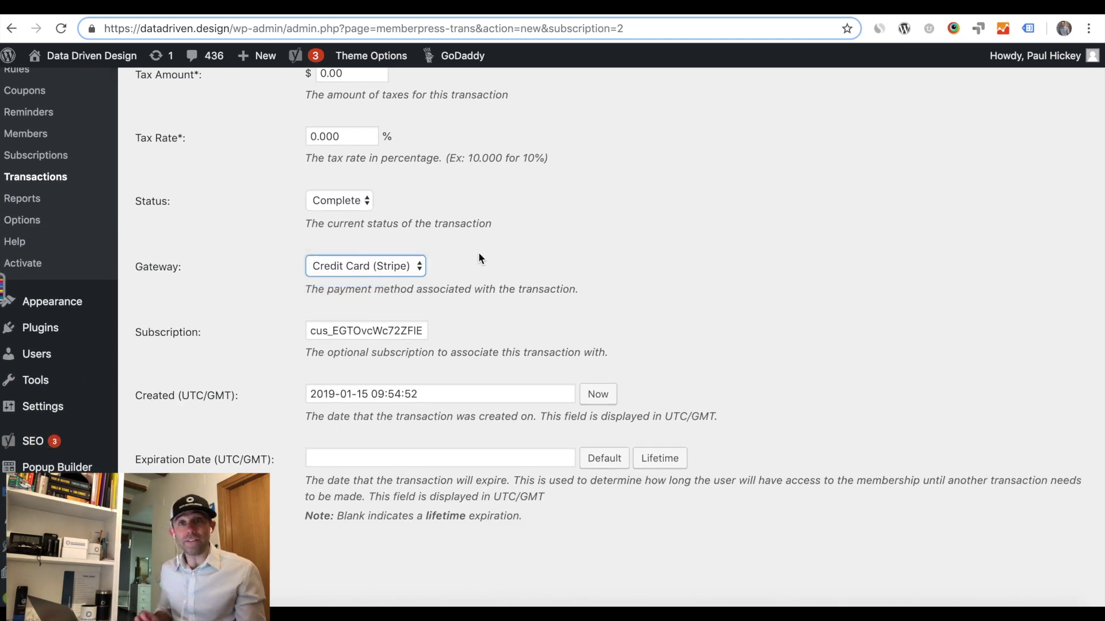
scroll(478, 252, "down", 2)
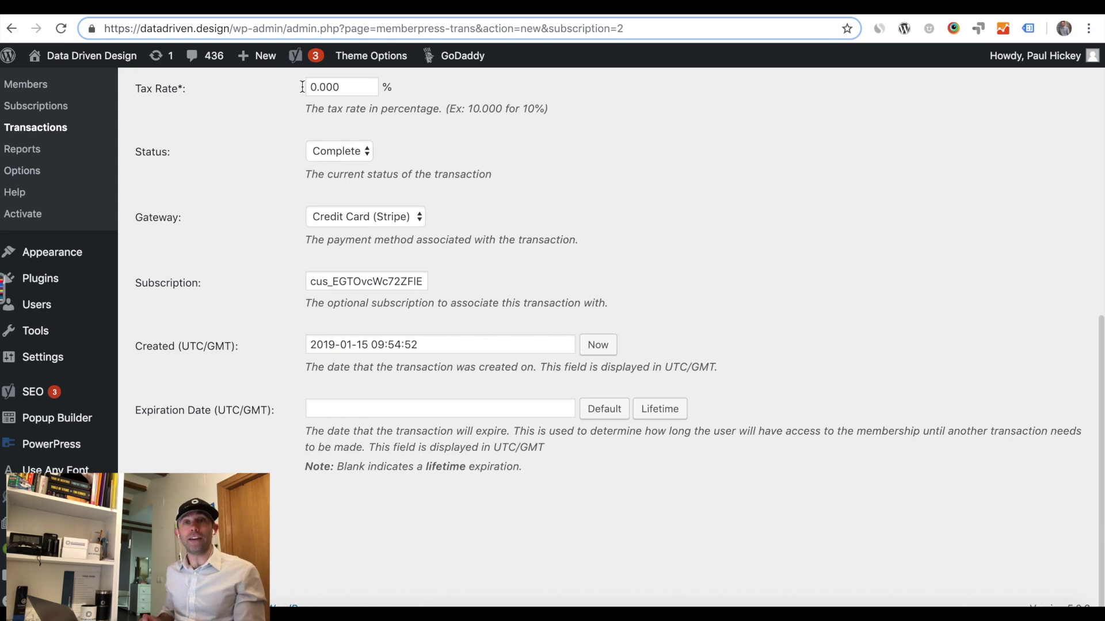
Copy the charge date from the Stripe payment details.
left_click(180, 17)
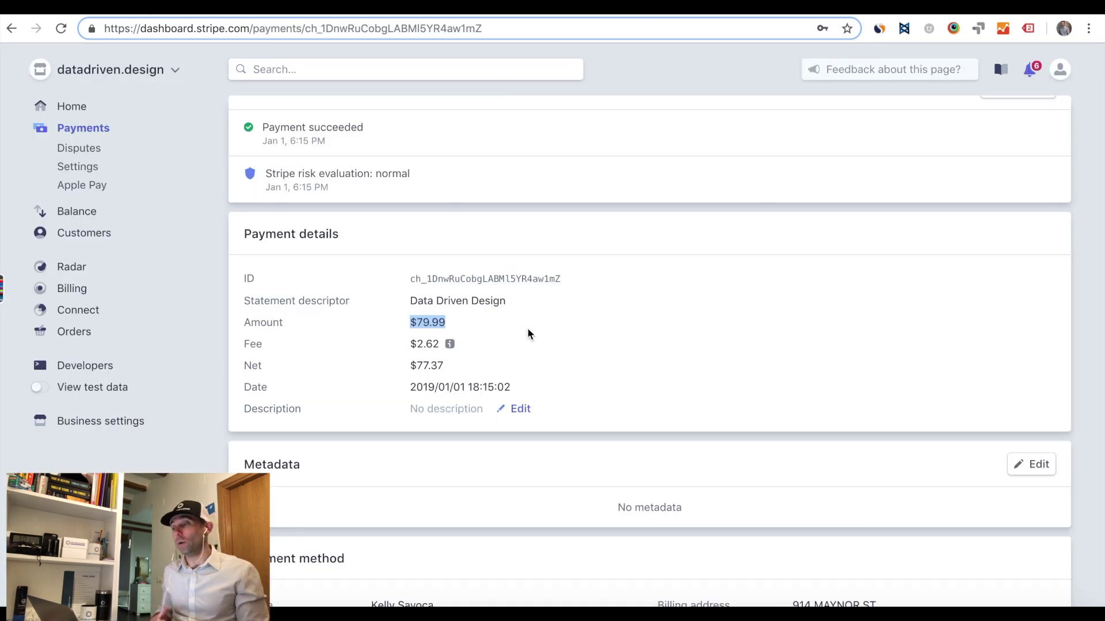
left_click(546, 334)
scroll(545, 334, "down", 1)
left_click_drag(514, 354, 411, 354)
key("ctrl+c")
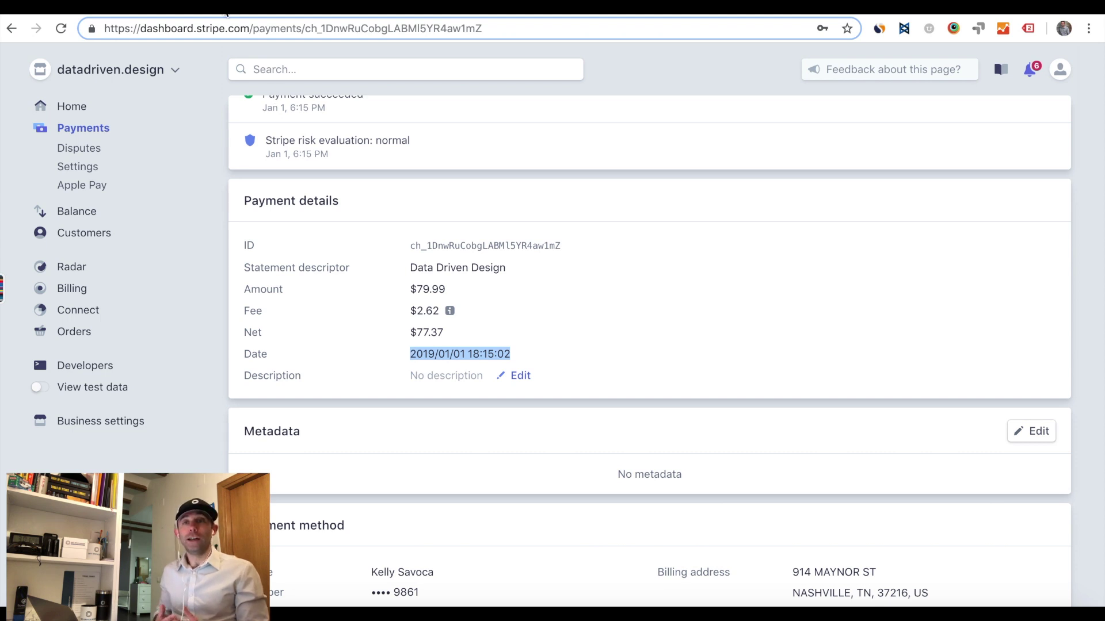
left_click(226, 13)
left_click(454, 345)
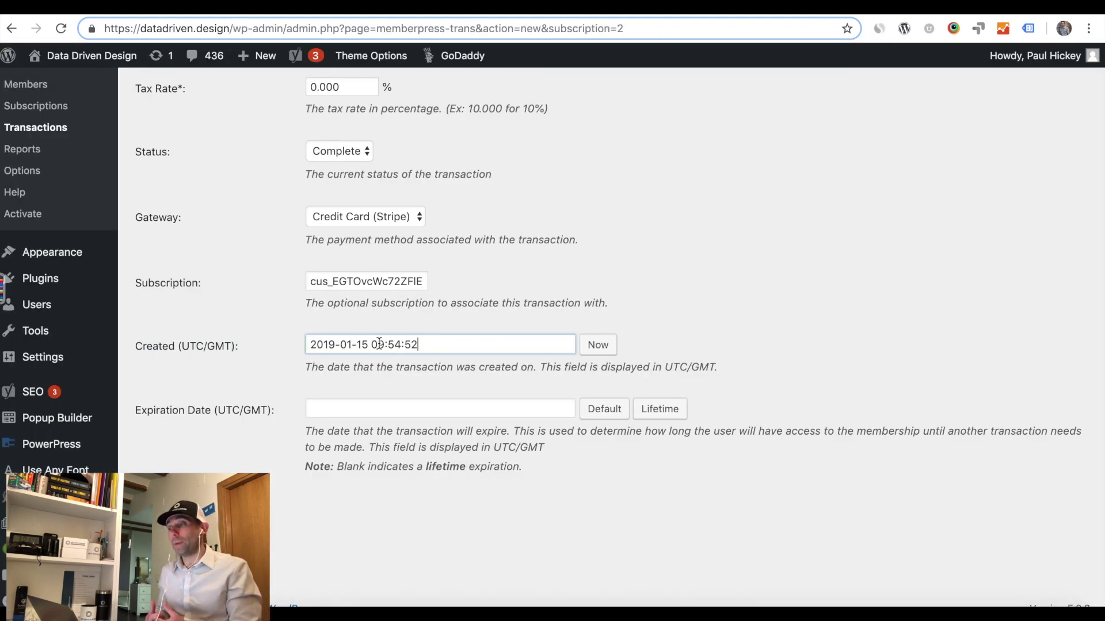
triple_click(317, 345)
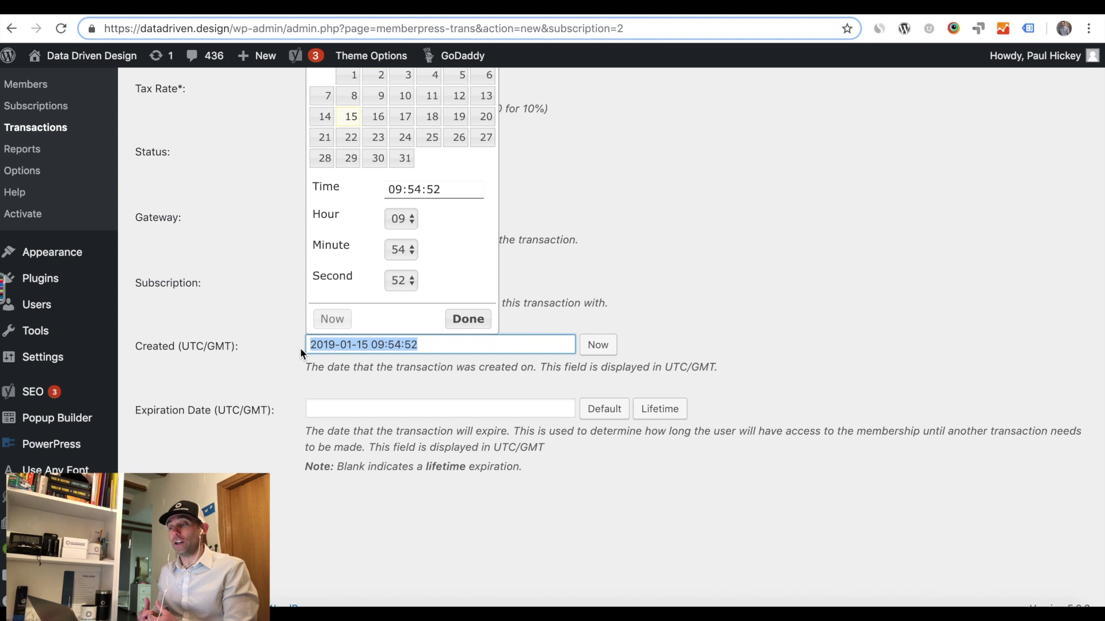
key("ctrl+v")
scroll(357, 287, "up", 1)
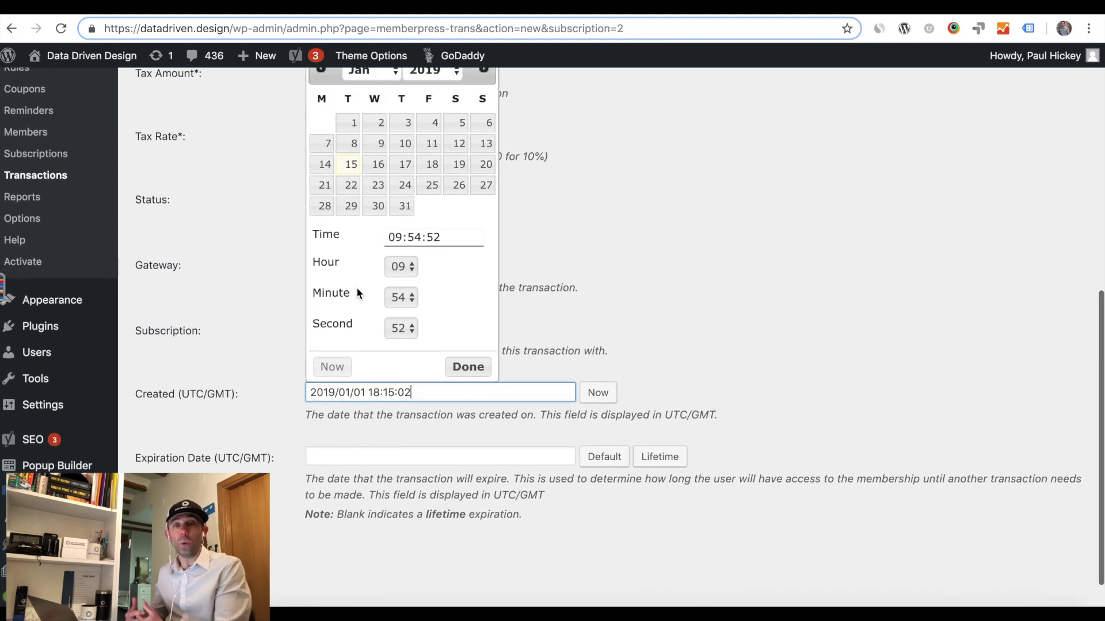
scroll(357, 287, "up", 1)
left_click(352, 164)
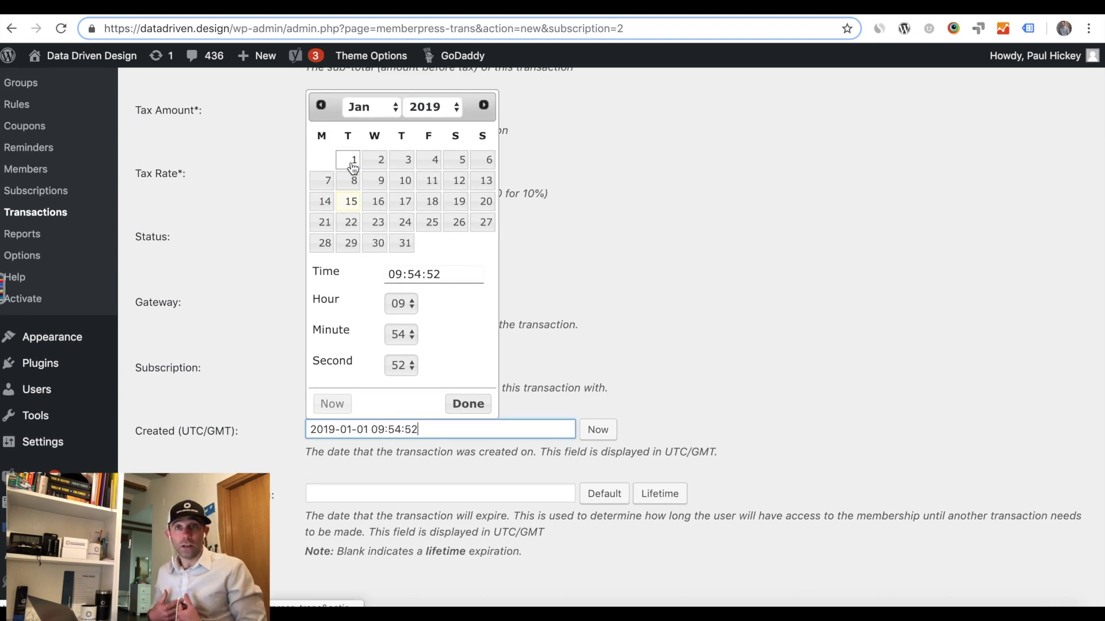
left_click(613, 326)
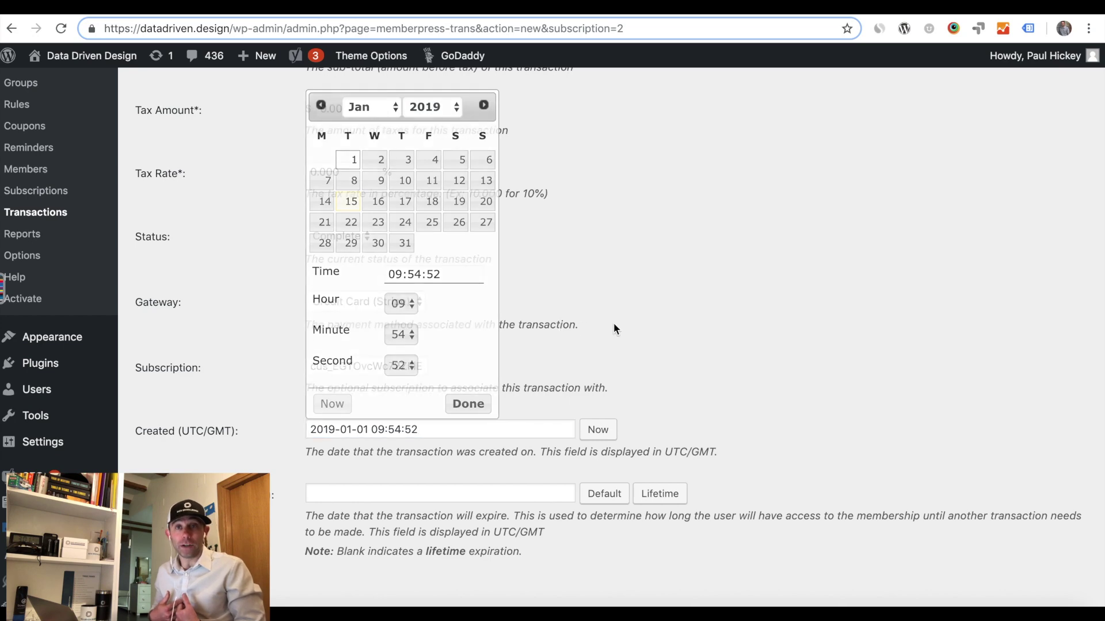
scroll(440, 432, "down", 1)
left_click(441, 447)
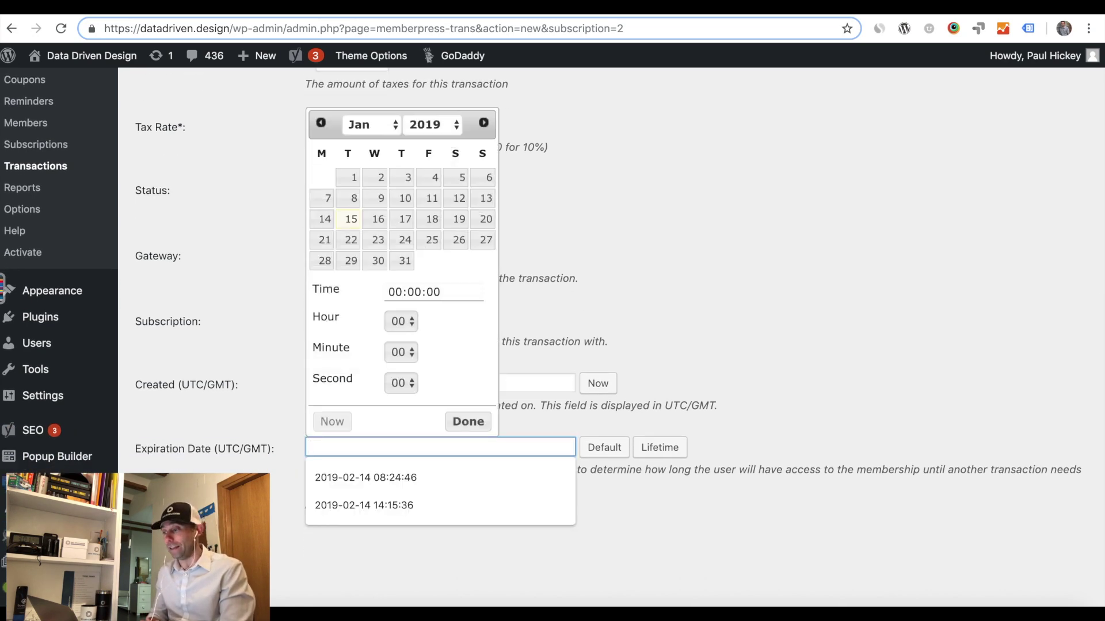
Set the Expiration Date to February 1, 2019 and submit the transaction.
key("ctrl+Tab")
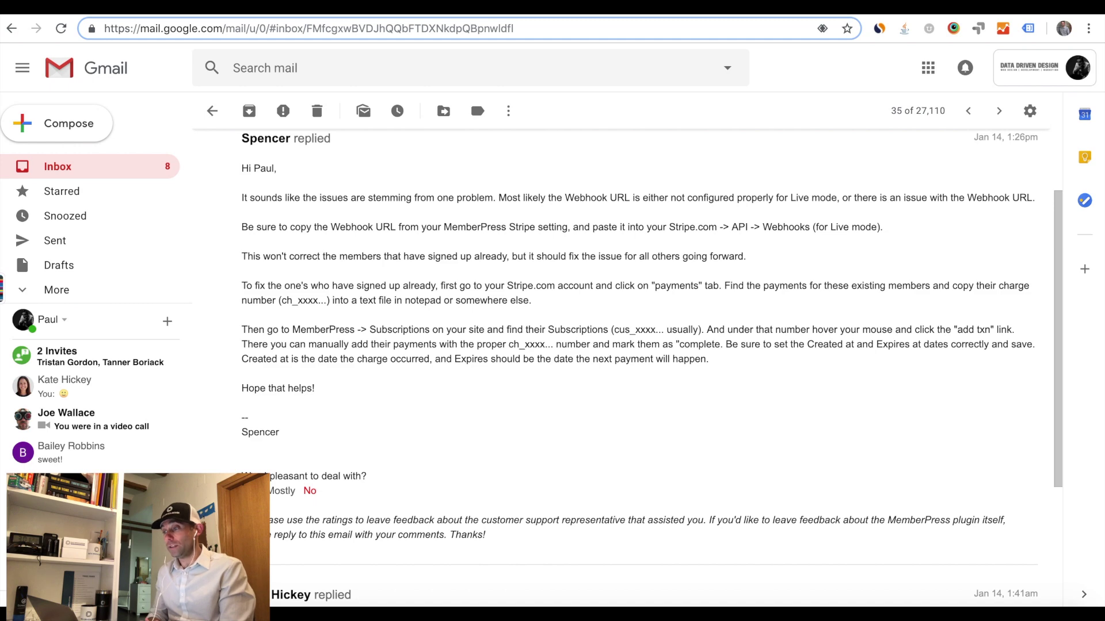
left_click(225, 7)
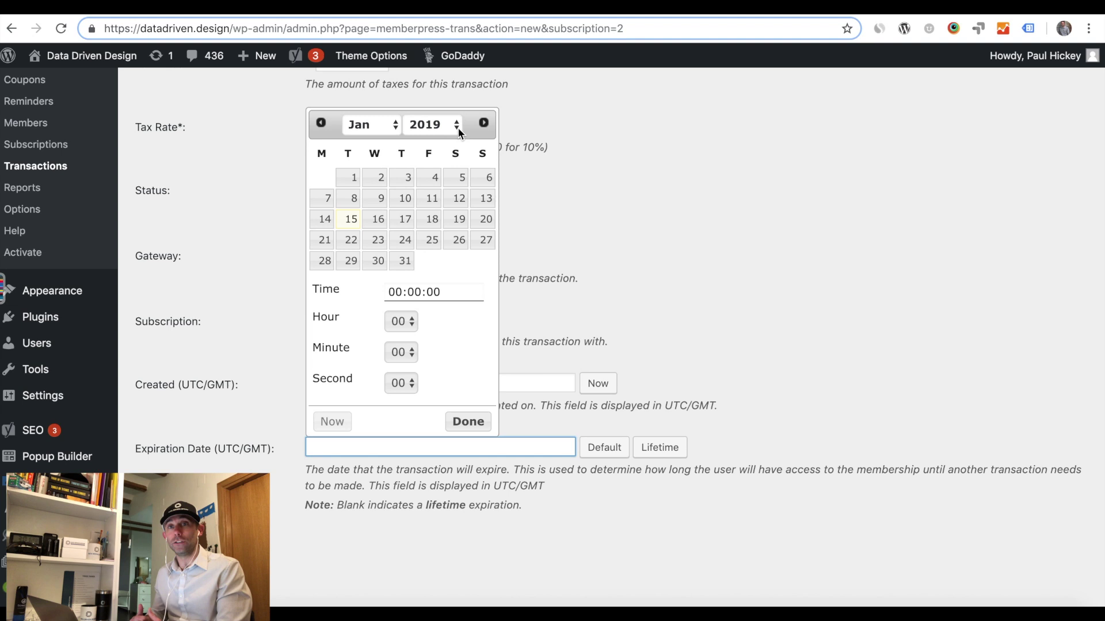
left_click(483, 123)
left_click(431, 180)
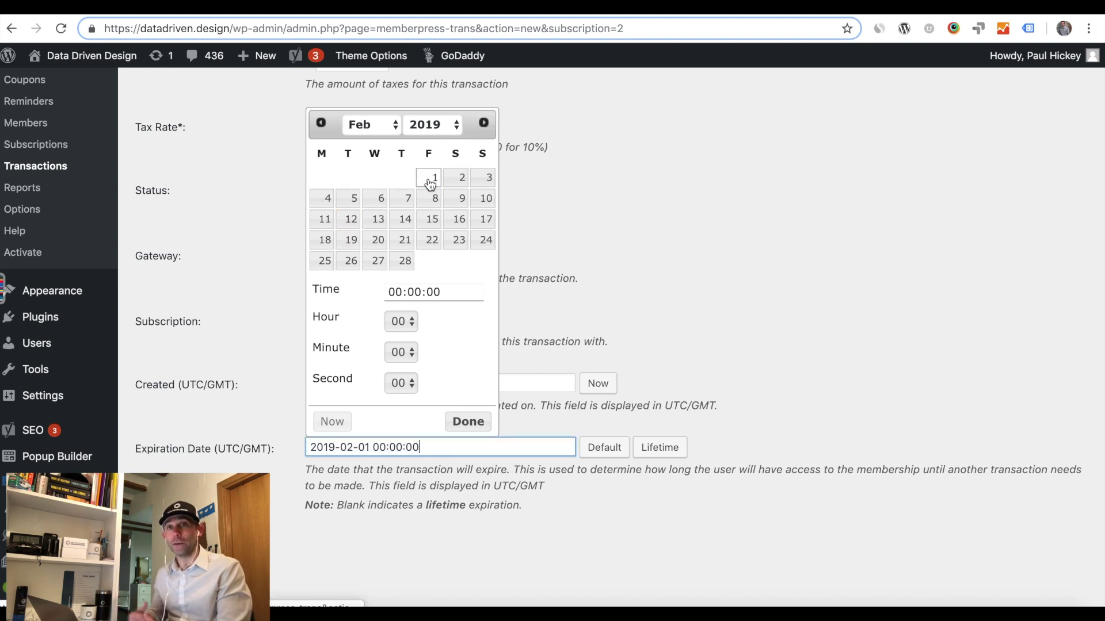
left_click(587, 257)
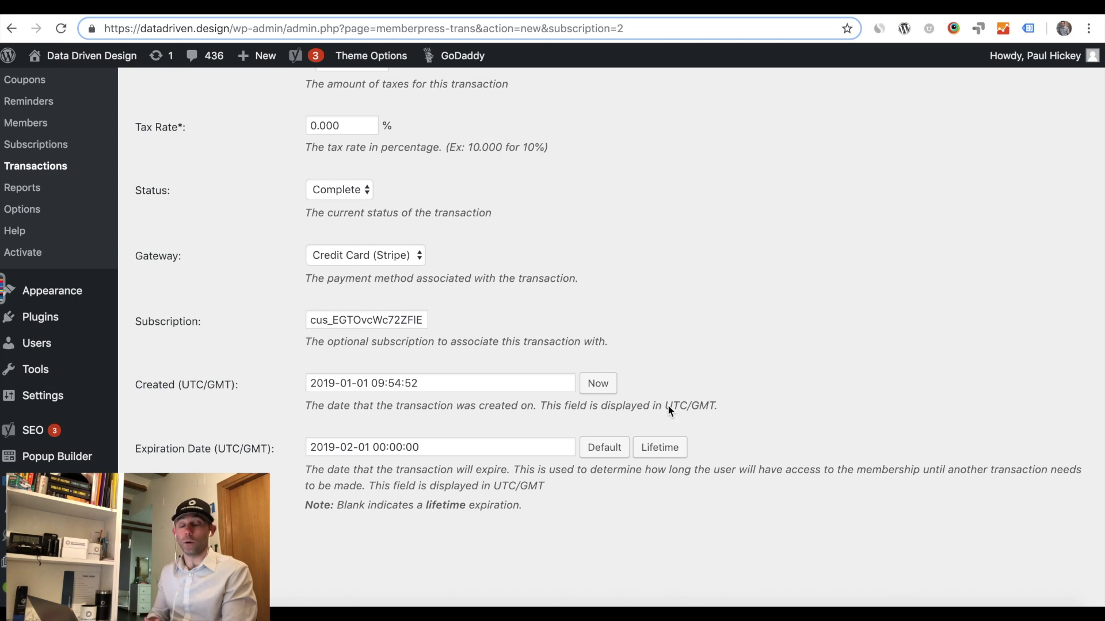
key("Return")
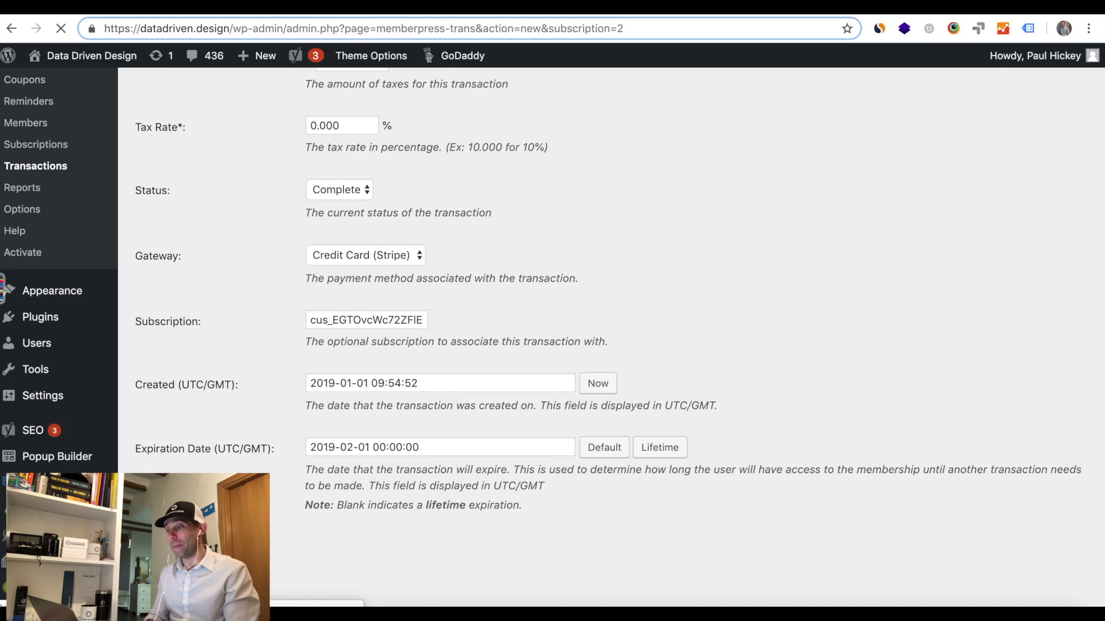
Review the saved fields of transaction 19, then return to the Transactions list.
scroll(267, 475, "down", 5)
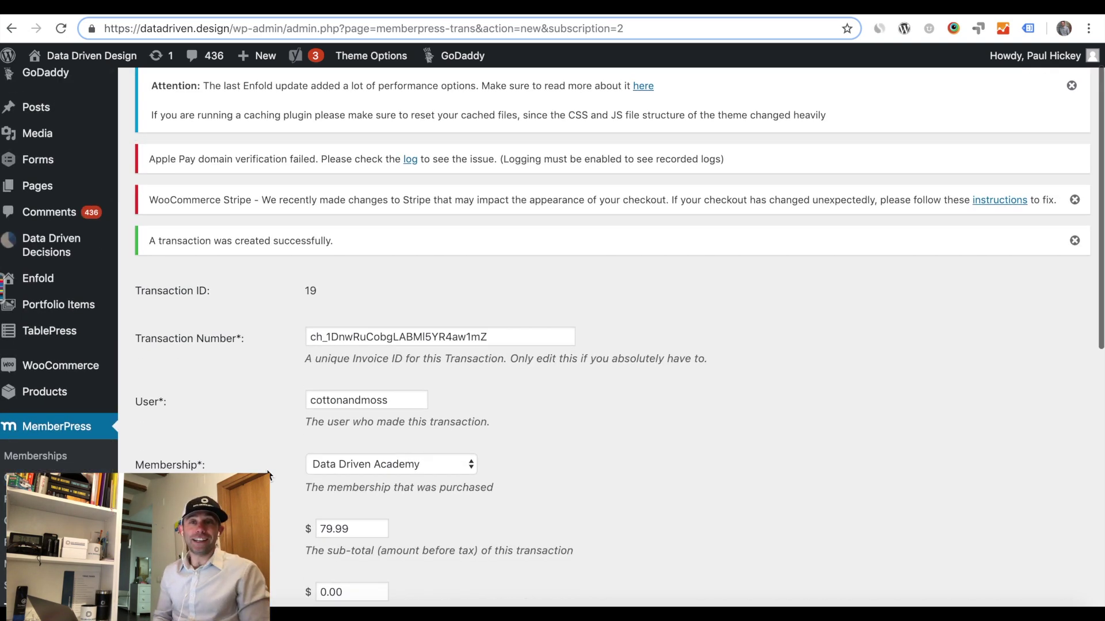
scroll(268, 474, "down", 8)
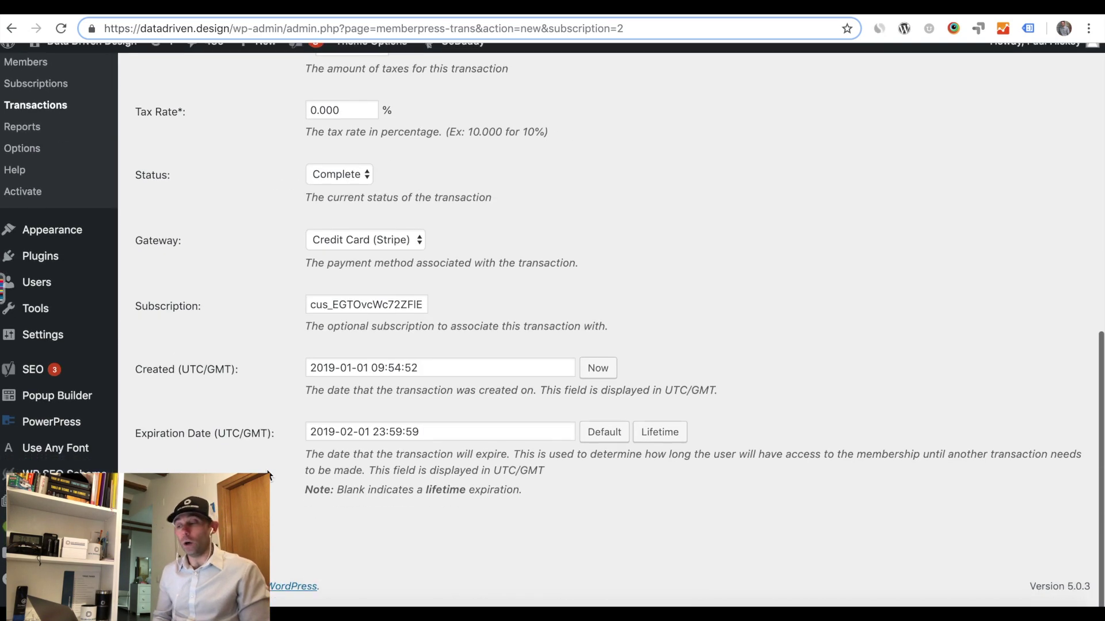
scroll(267, 475, "up", 10)
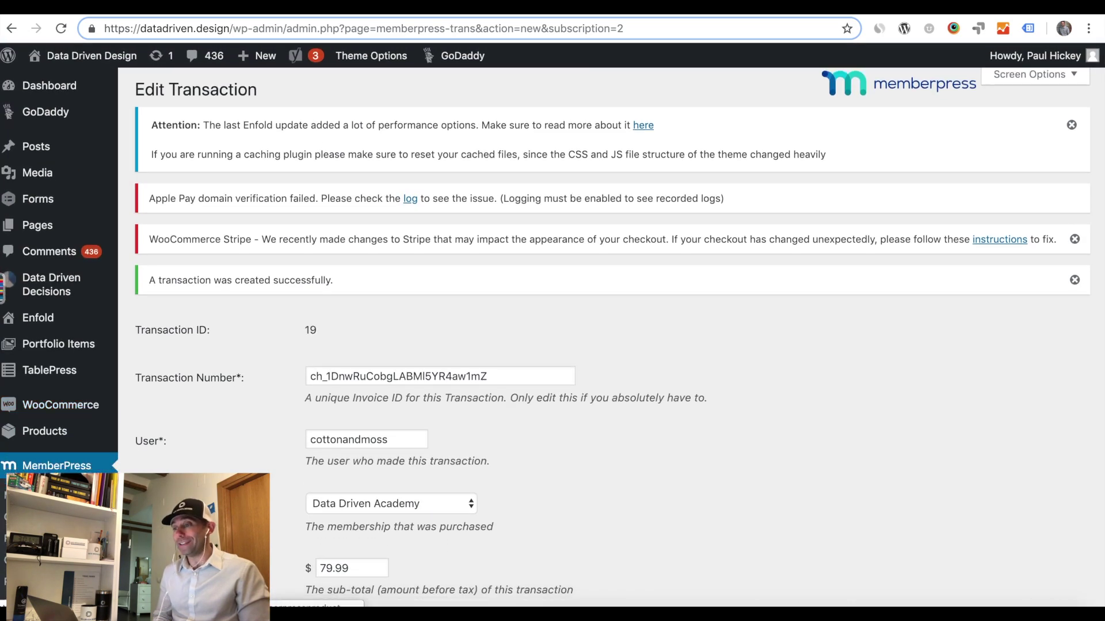
scroll(38, 388, "down", 4)
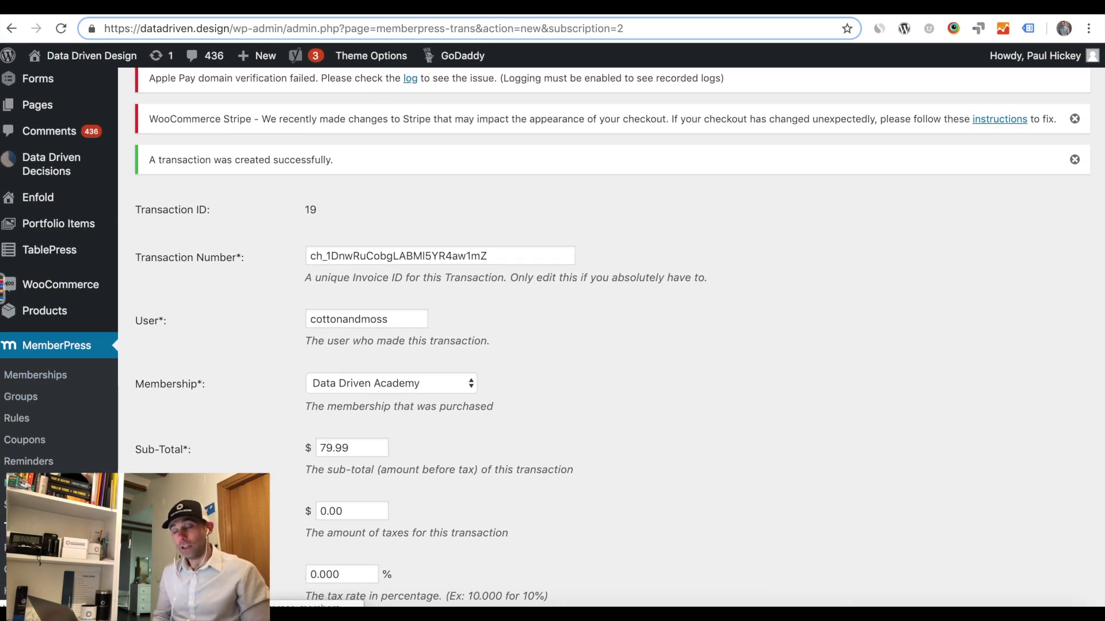
left_click(23, 526)
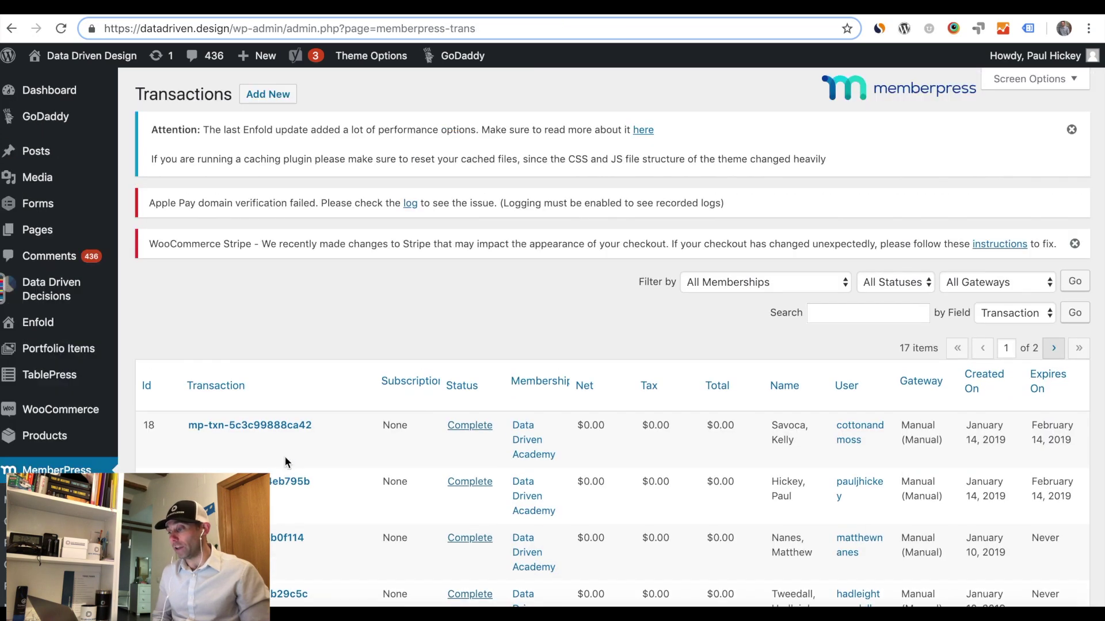
Check the 17-item Transactions list, then view Subscriptions to confirm the customer's Stripe subscription is active.
scroll(384, 441, "down", 10)
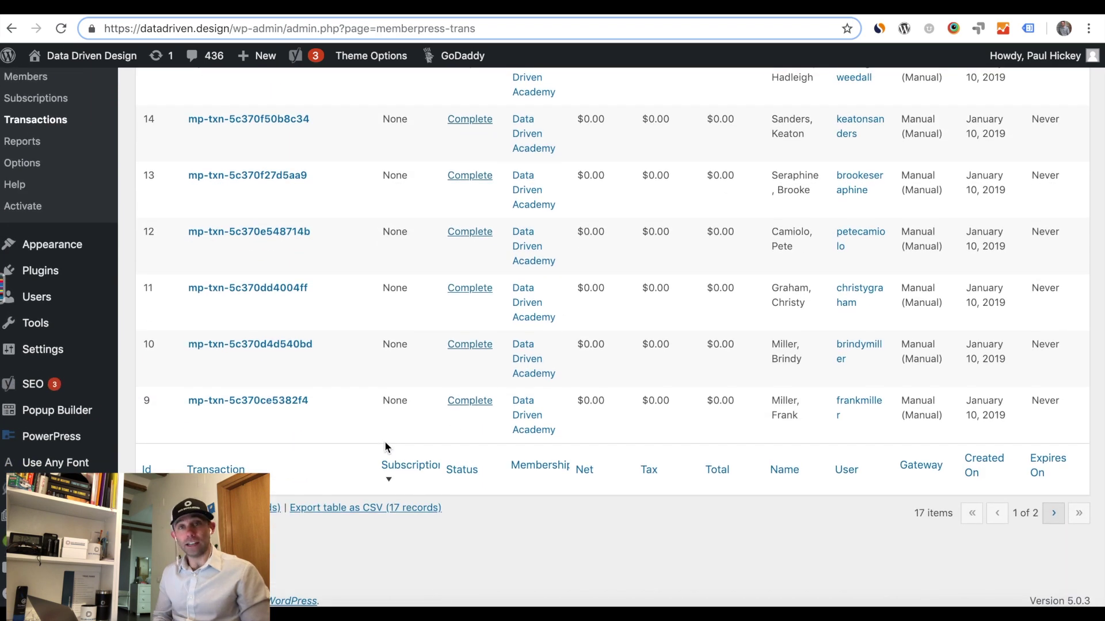
scroll(385, 441, "up", 10)
scroll(385, 443, "down", 5)
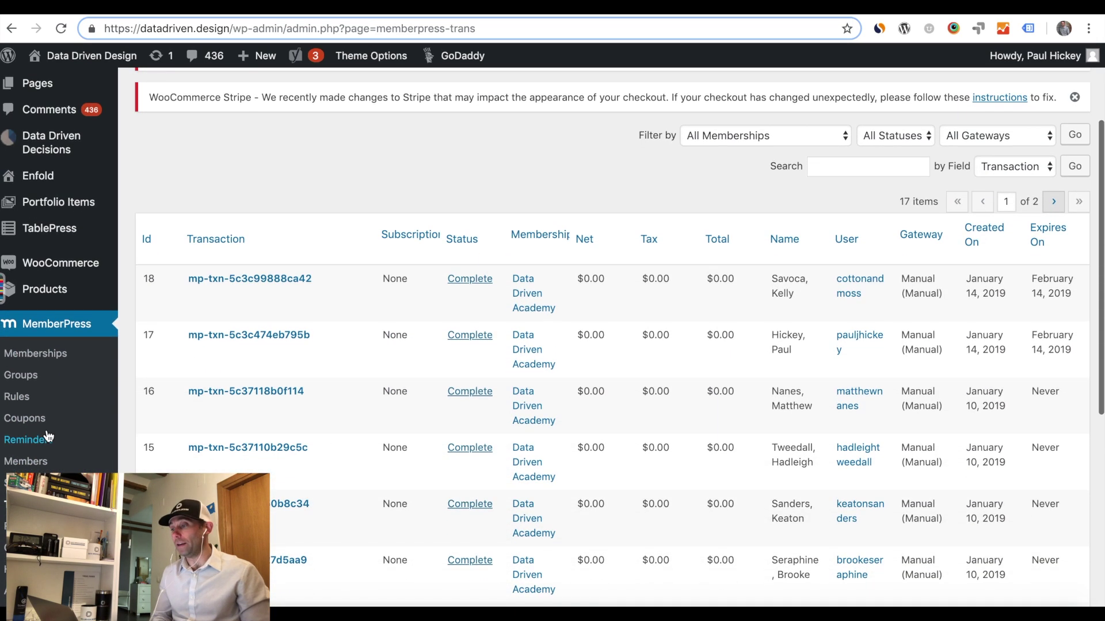
left_click(26, 461)
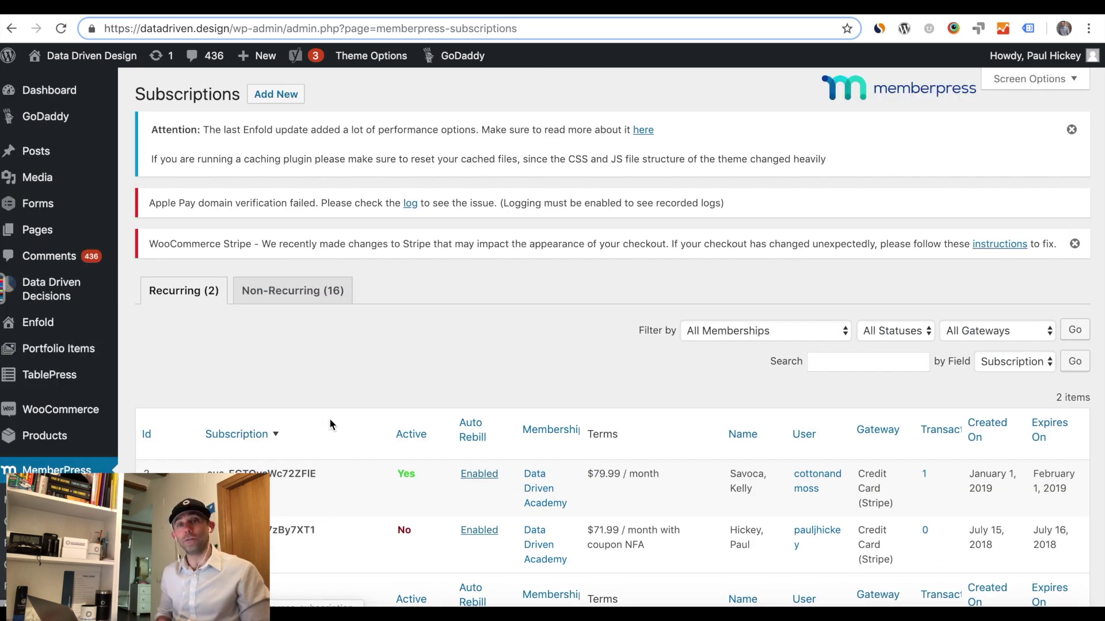
scroll(329, 419, "down", 2)
scroll(329, 419, "down", 2)
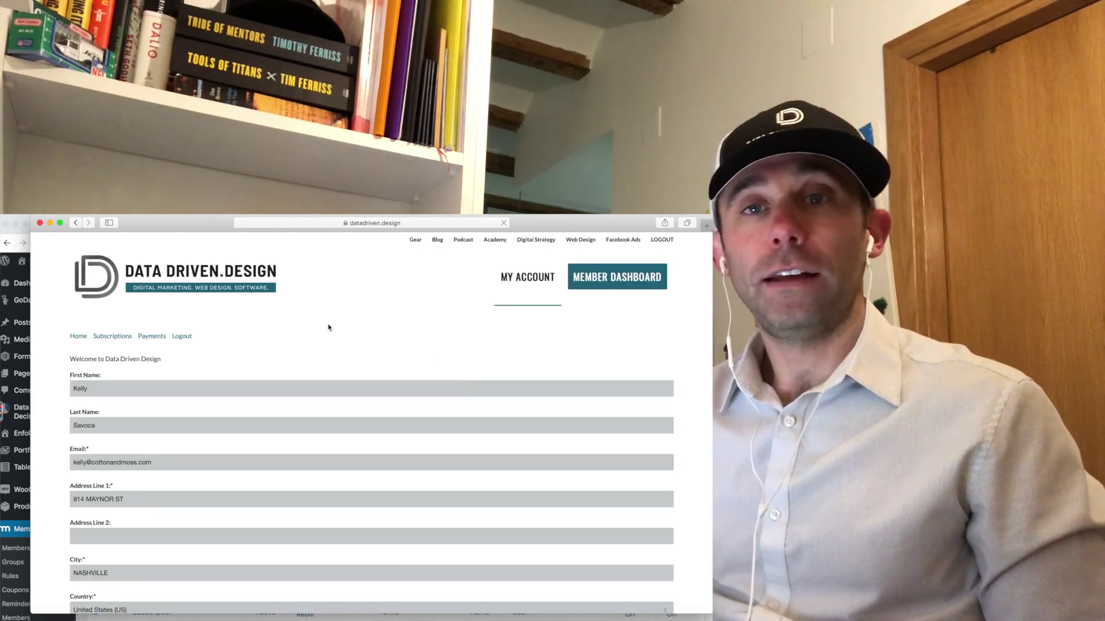
Log in to the Academy as the customer using the saved autofill username with Remember Me ticked.
left_click(113, 337)
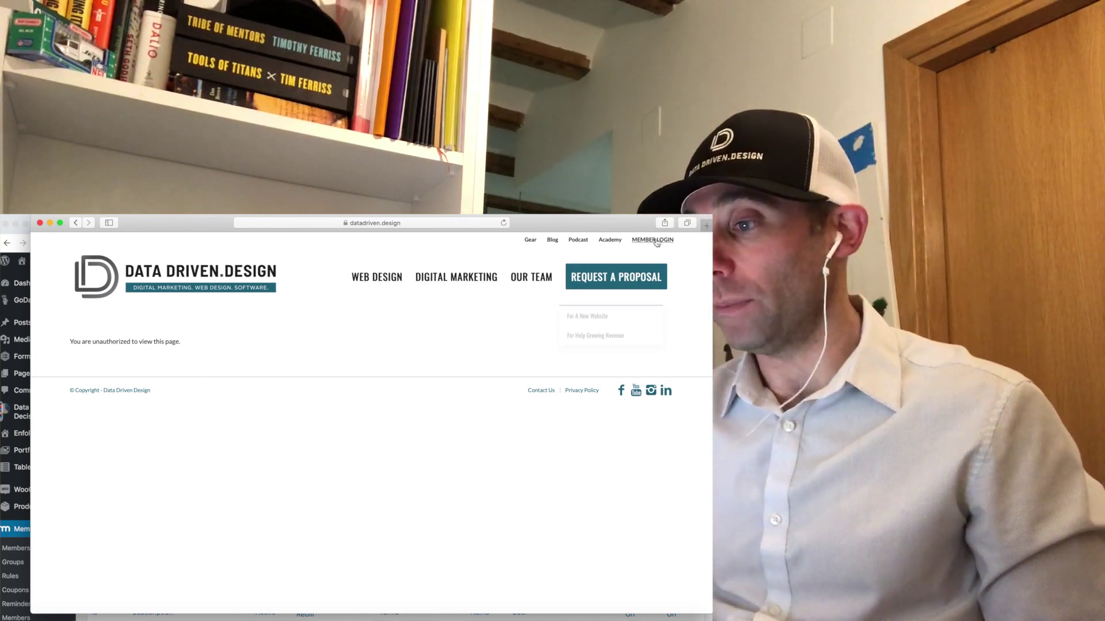
left_click(657, 241)
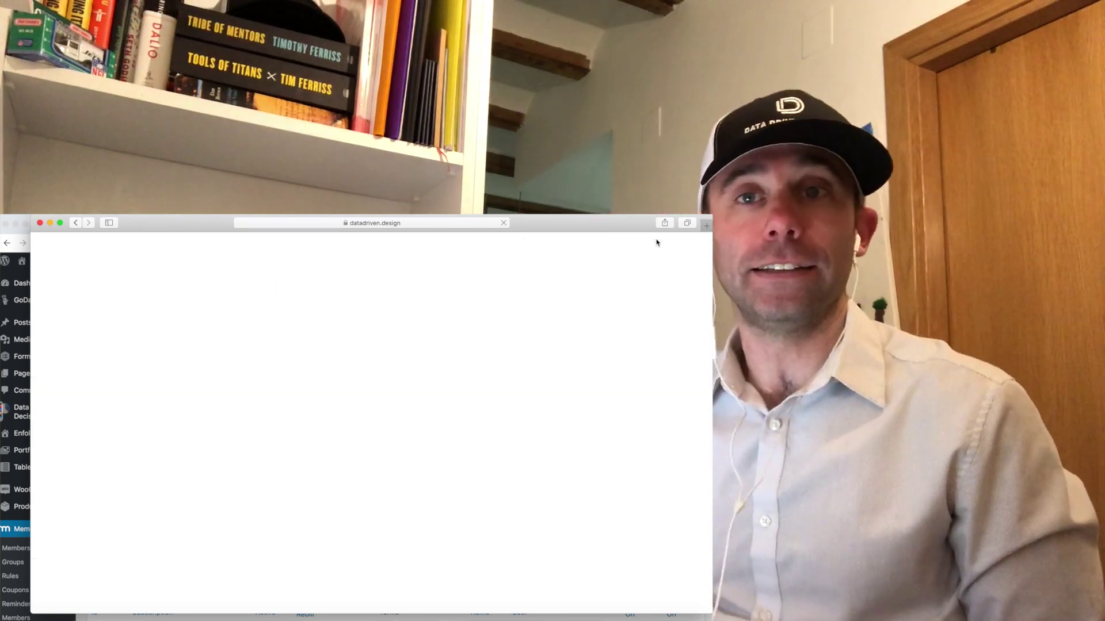
left_click(360, 410)
type("co")
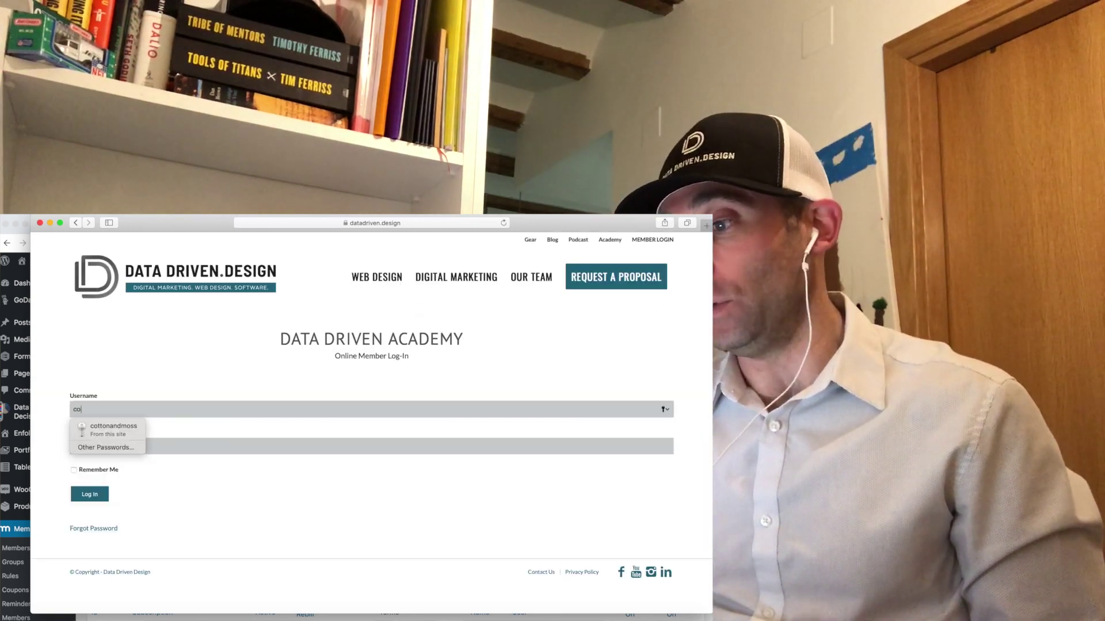
left_click(109, 429)
left_click(74, 470)
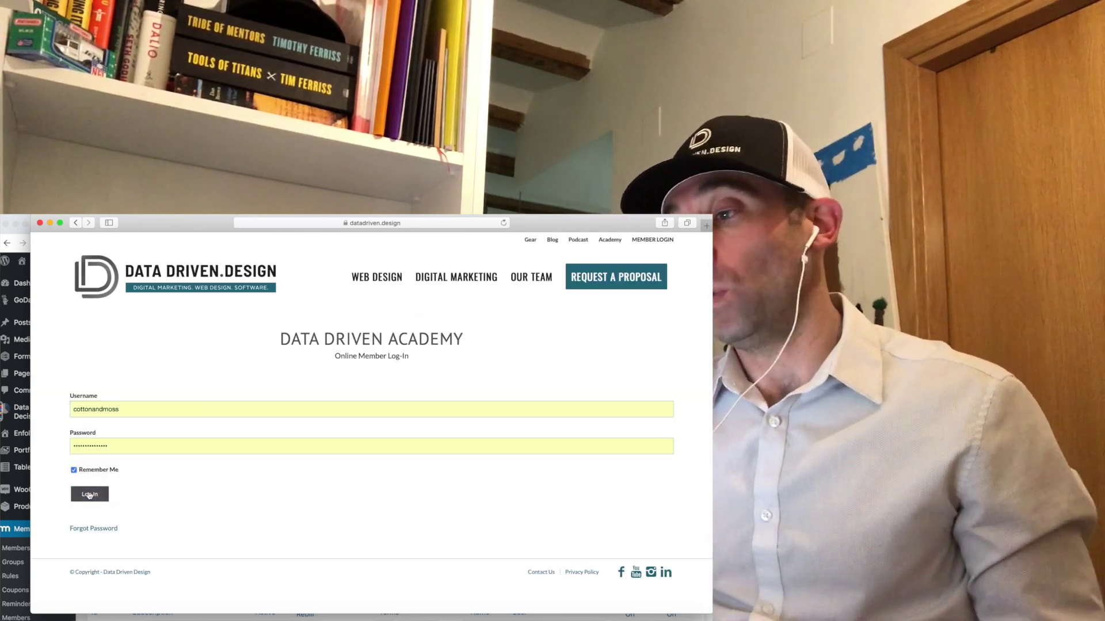
left_click(90, 494)
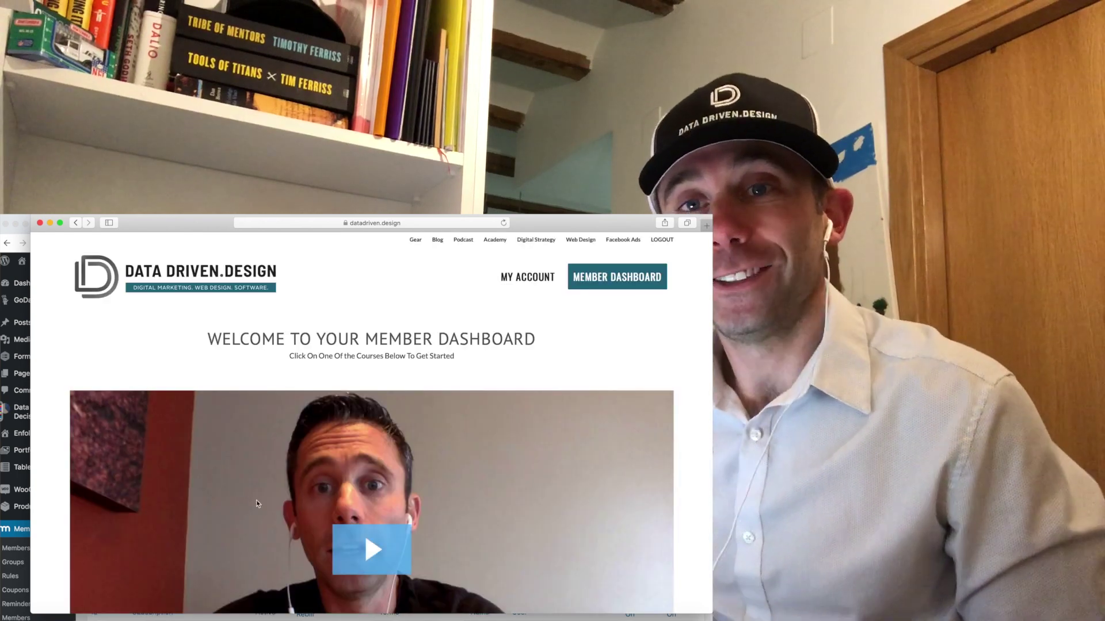
Go to My Account and open Subscriptions, showing both memberships active, one expiring February 1, 2019.
scroll(448, 475, "down", 10)
scroll(447, 475, "up", 10)
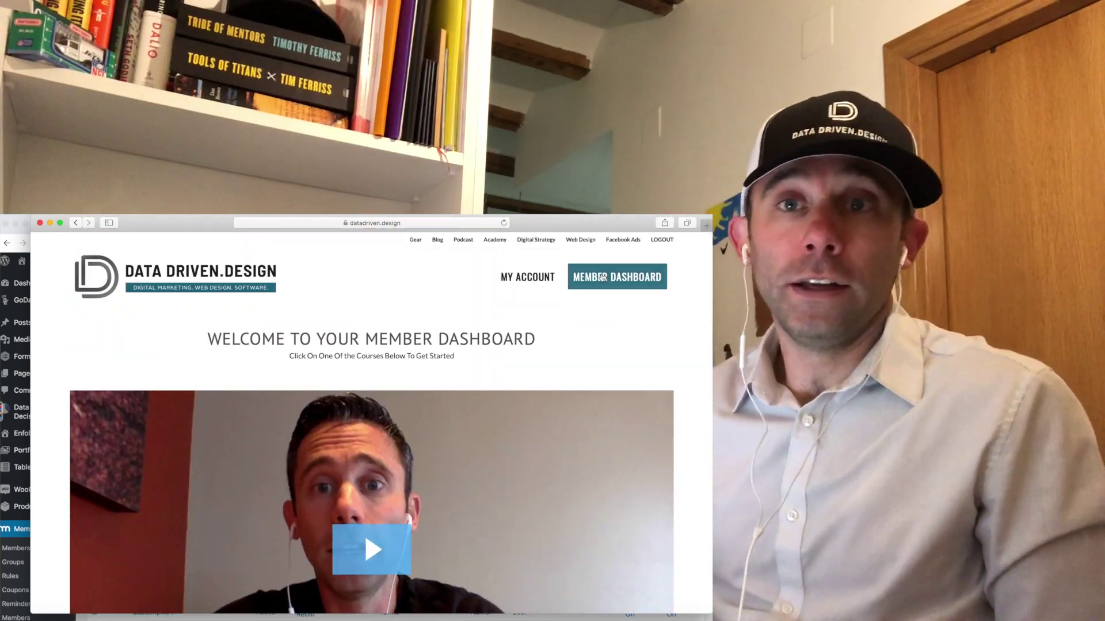
left_click(587, 280)
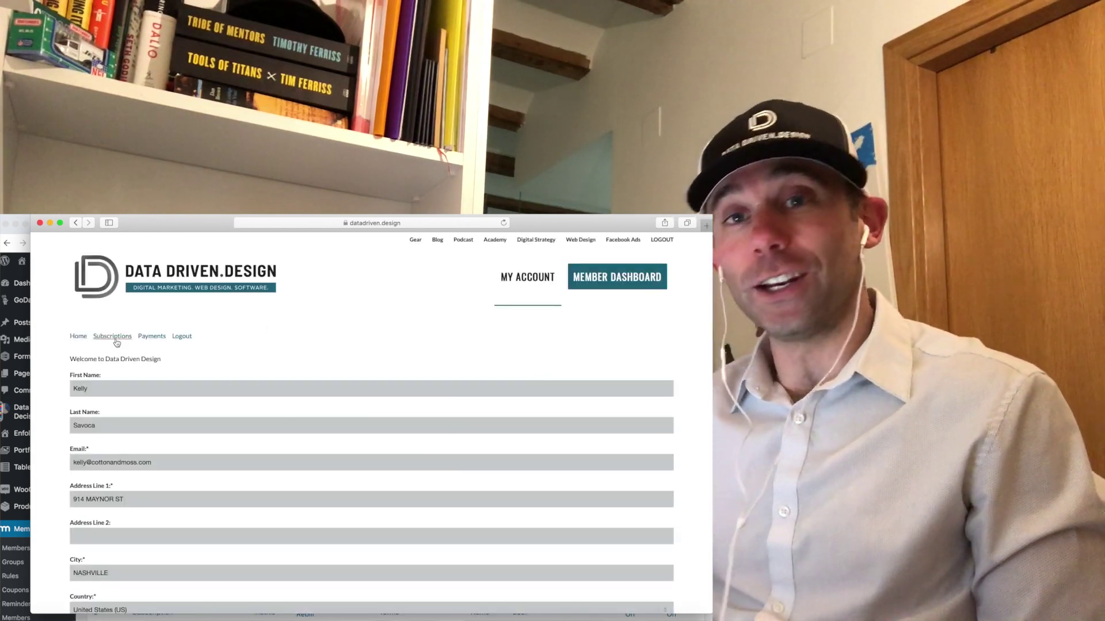
left_click(108, 341)
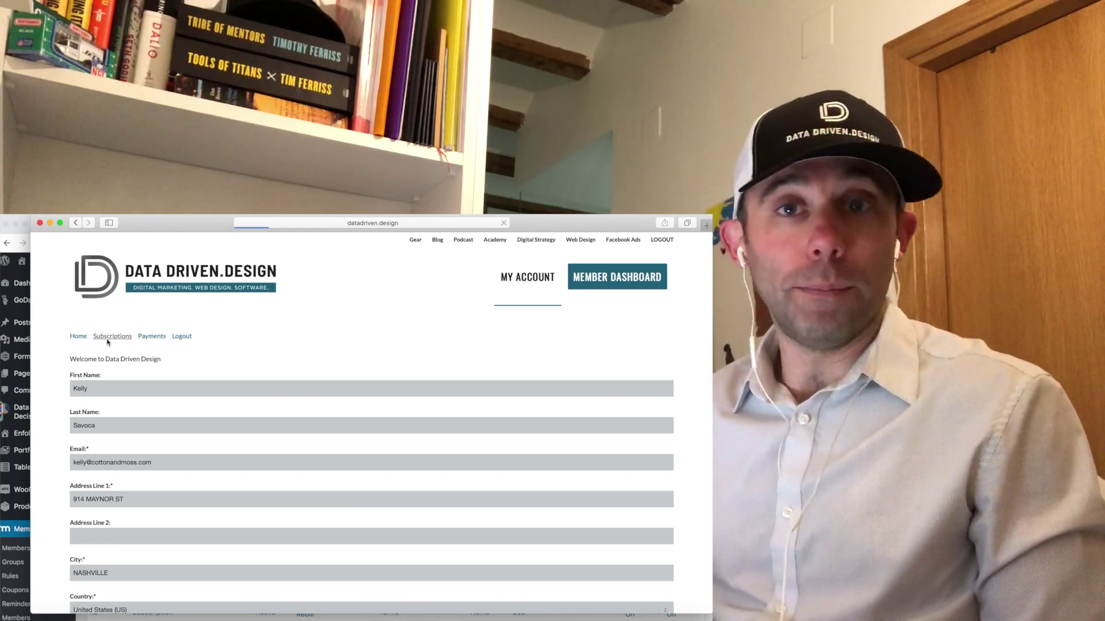